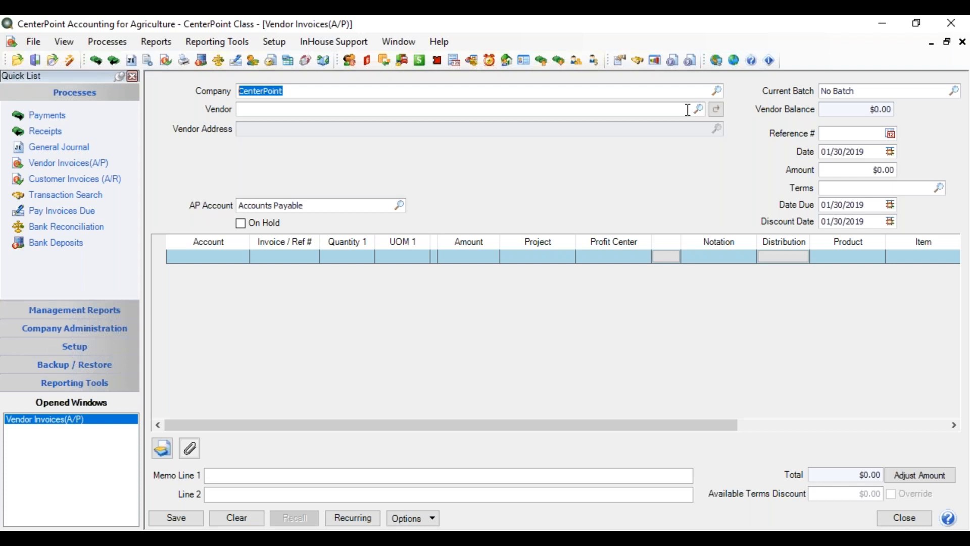
Choose CenterPoint as the company, set it as the field's default, and enter Supplies Depot as the vendor.
left_click(718, 91)
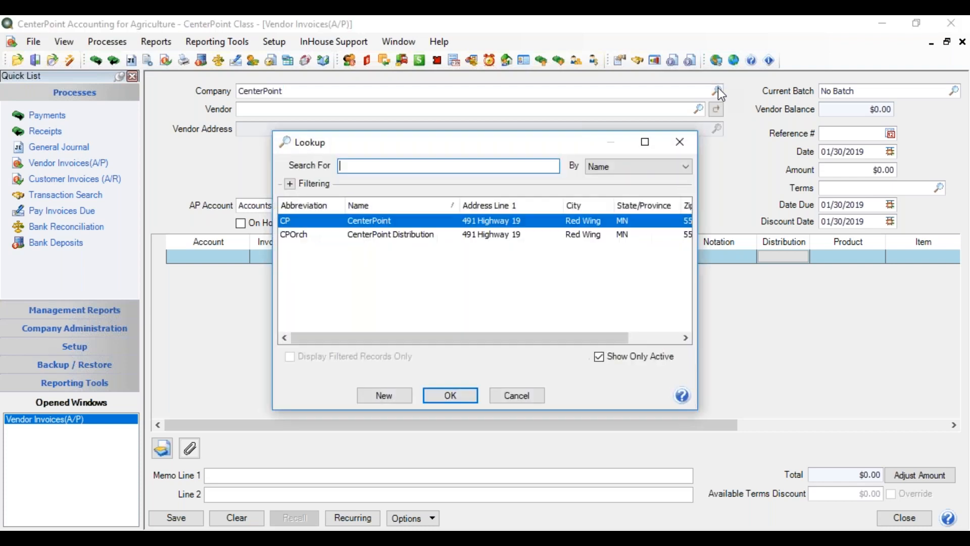
left_click(455, 396)
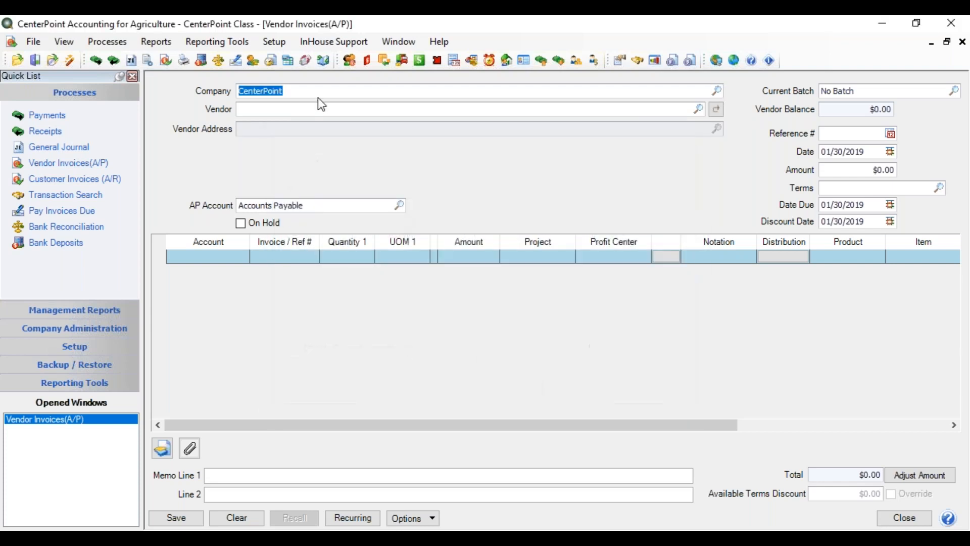
left_click(317, 91)
right_click(317, 91)
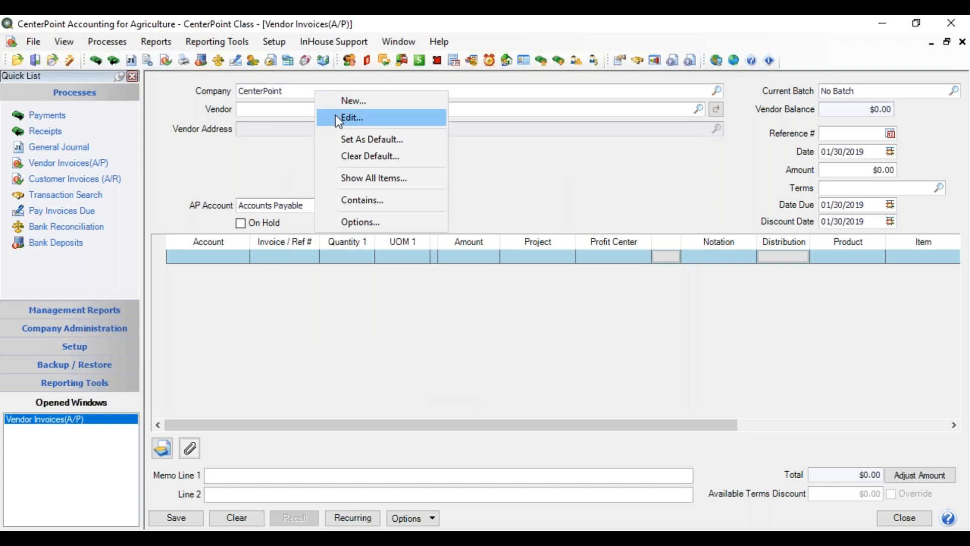
left_click(340, 141)
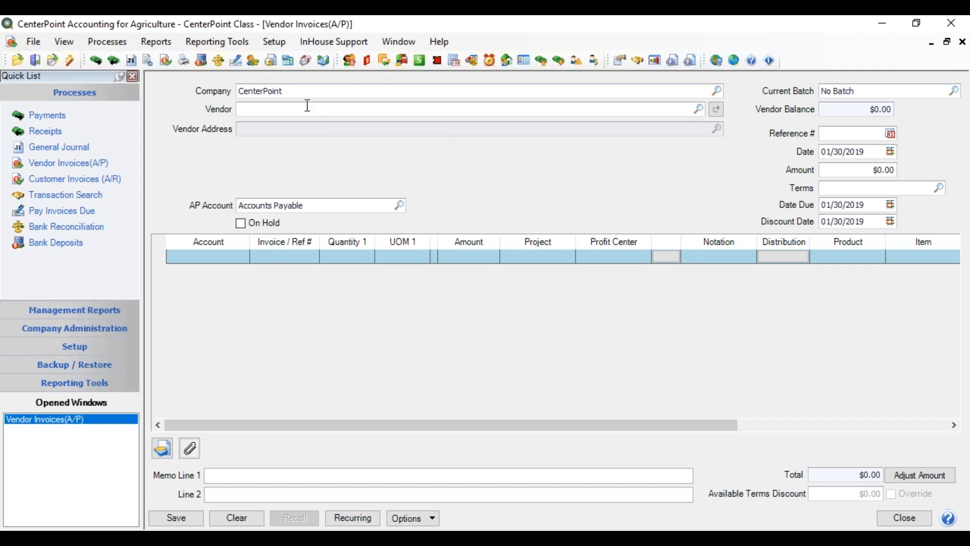
type("sup")
key("Tab")
Examine the Vendor field's lookup options and its lookup list without changing anything.
left_click(307, 108)
right_click(307, 108)
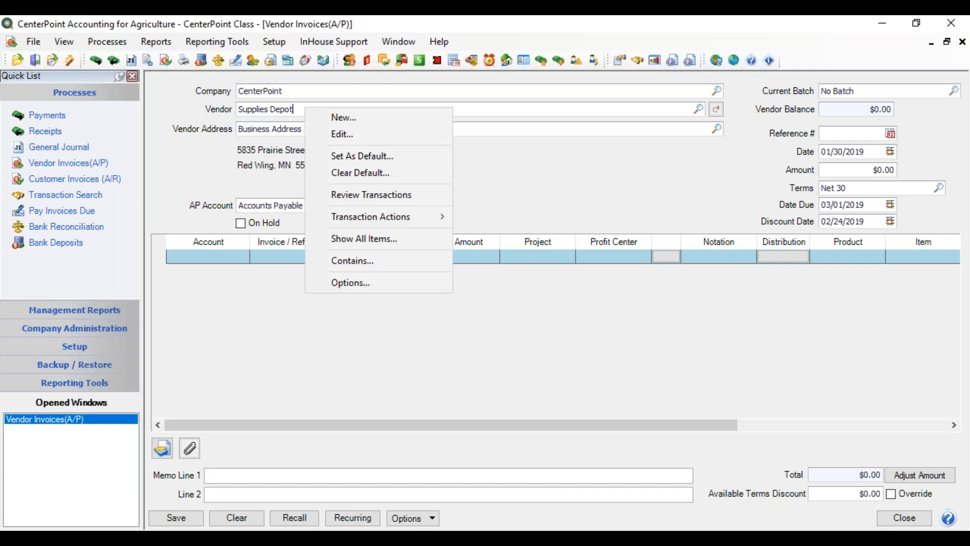
left_click(351, 284)
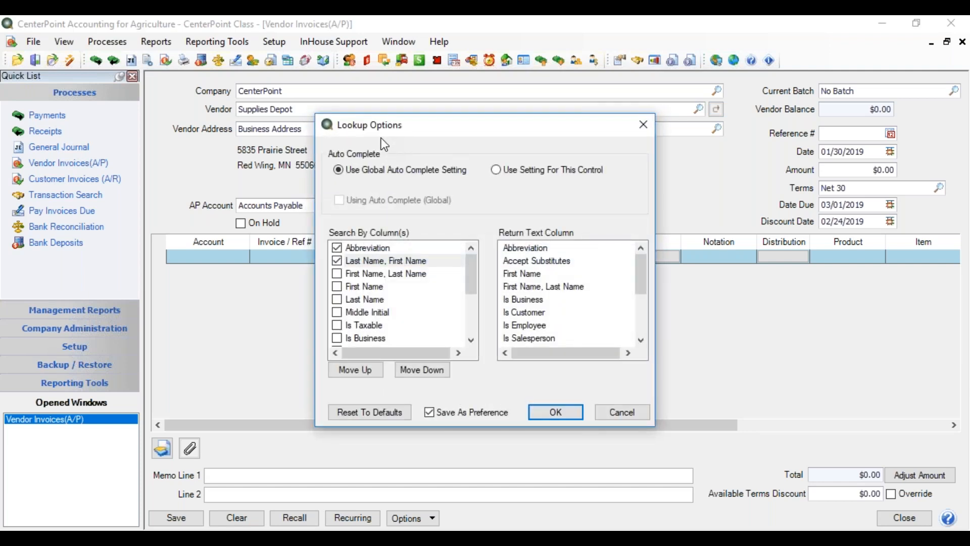
left_click(613, 413)
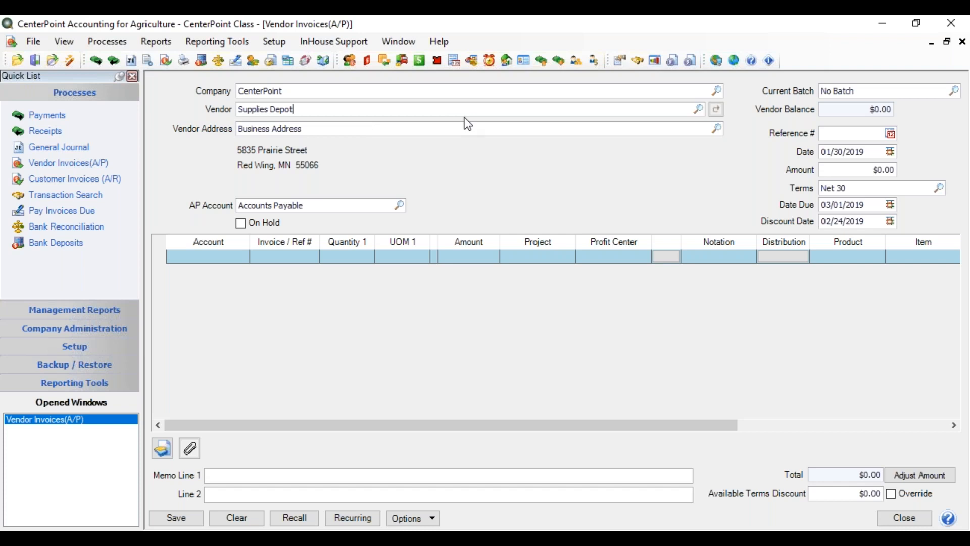
left_click(699, 109)
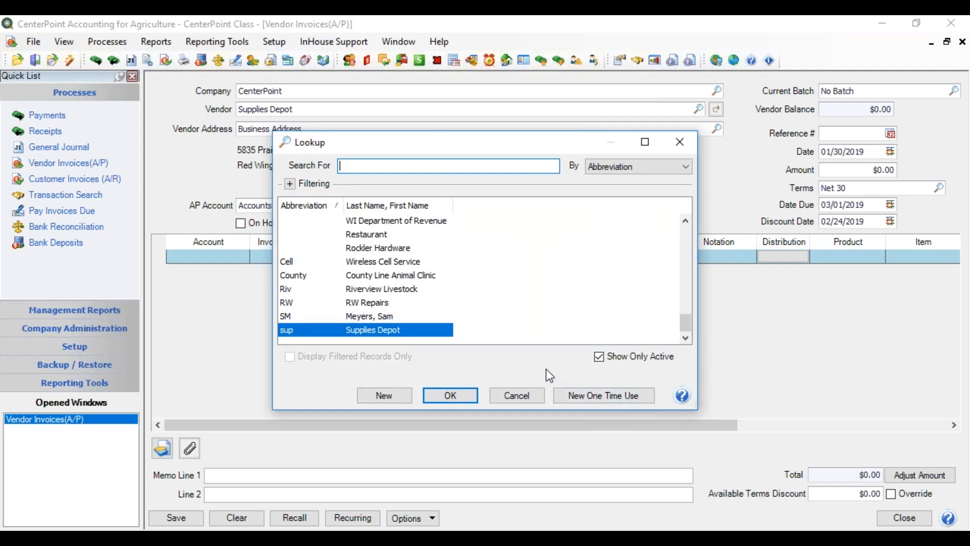
left_click(681, 144)
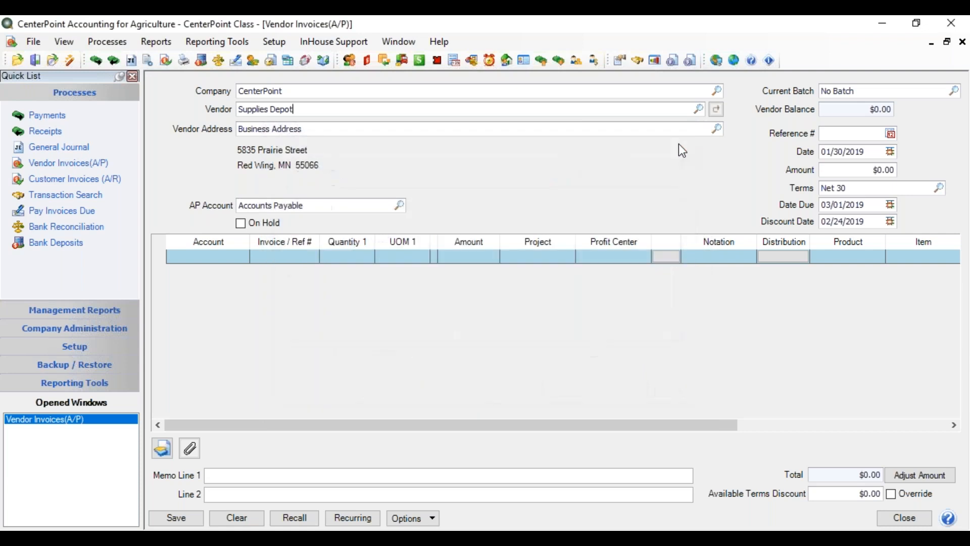
right_click(343, 108)
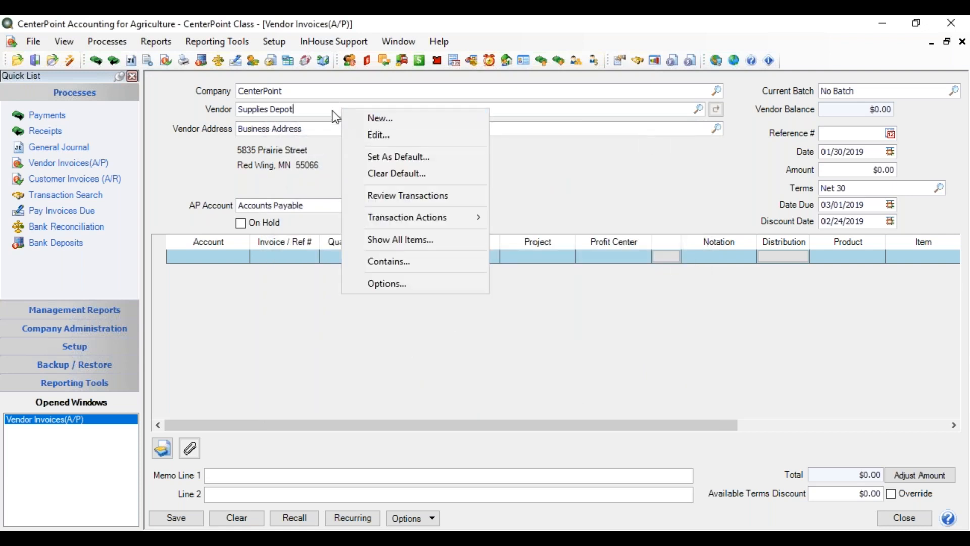
left_click(326, 107)
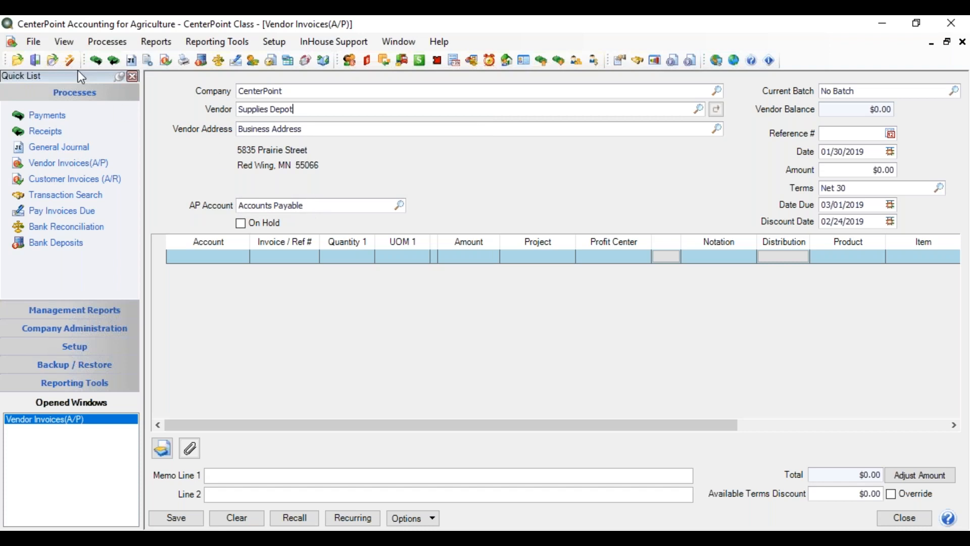
Check the database-level default accounts for vendor invoices in the preferences.
left_click(31, 44)
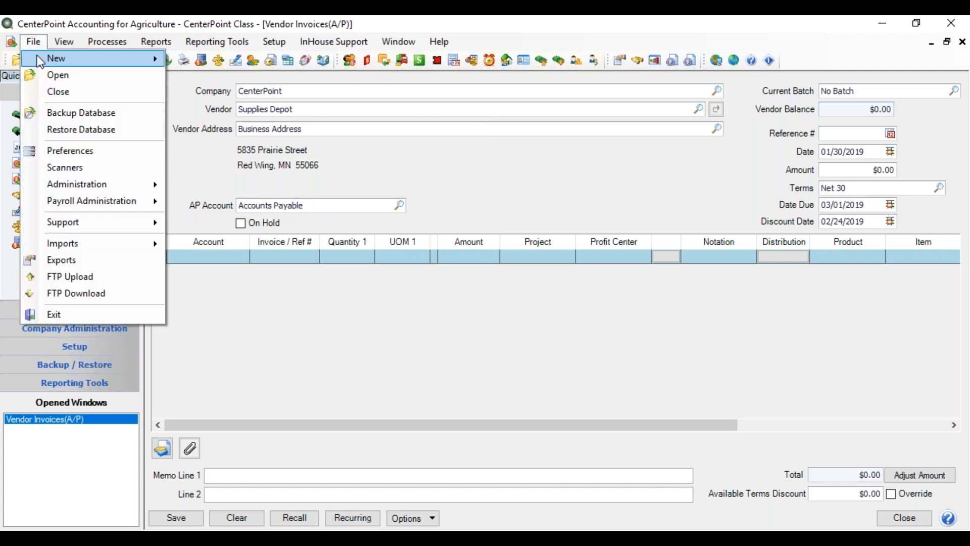
left_click(84, 154)
left_click(202, 474)
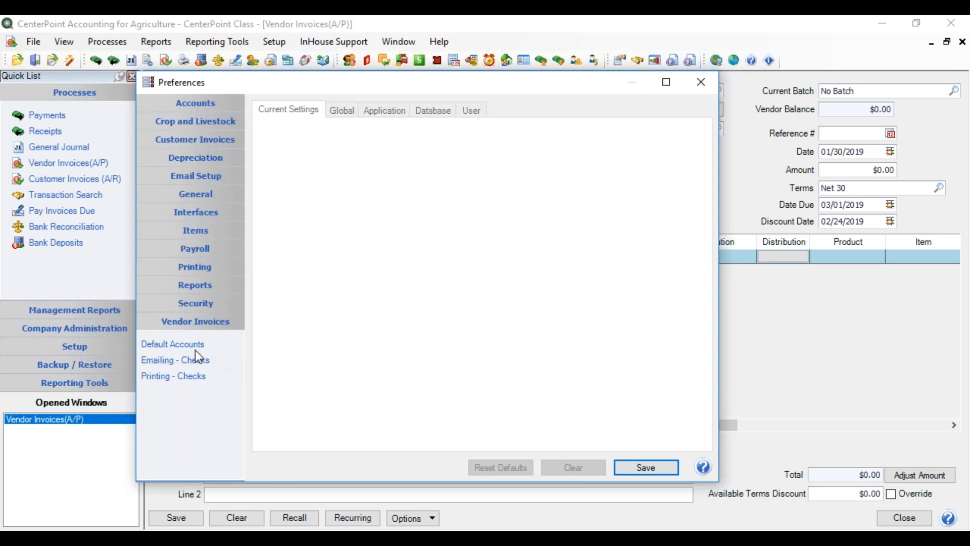
left_click(194, 346)
left_click(434, 111)
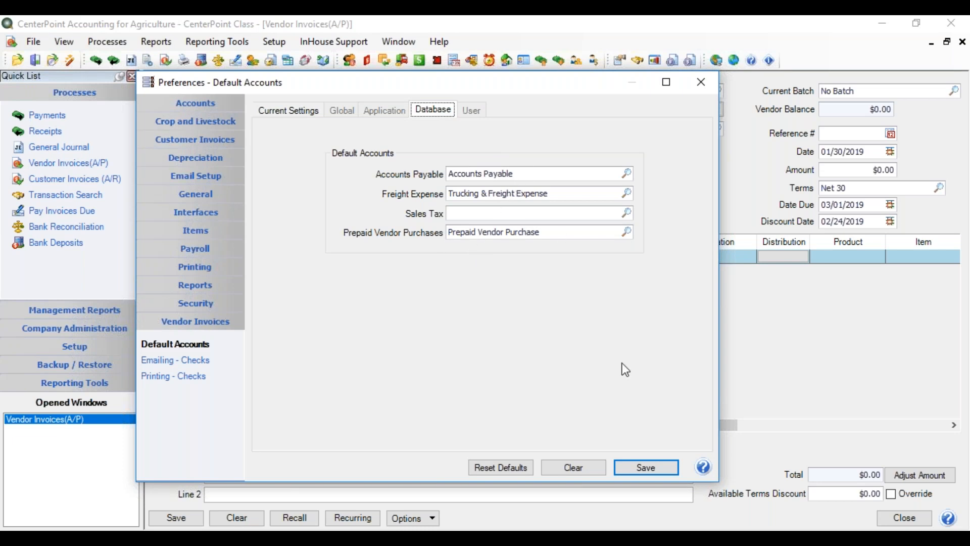
left_click(626, 468)
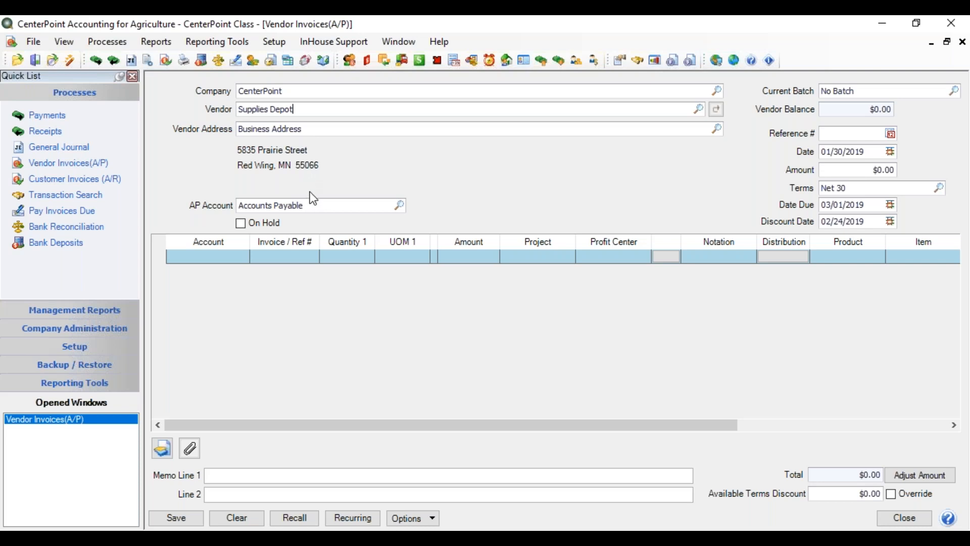
Examine the payment terms and default AP account in the vendor details of Supplies Depot.
right_click(307, 108)
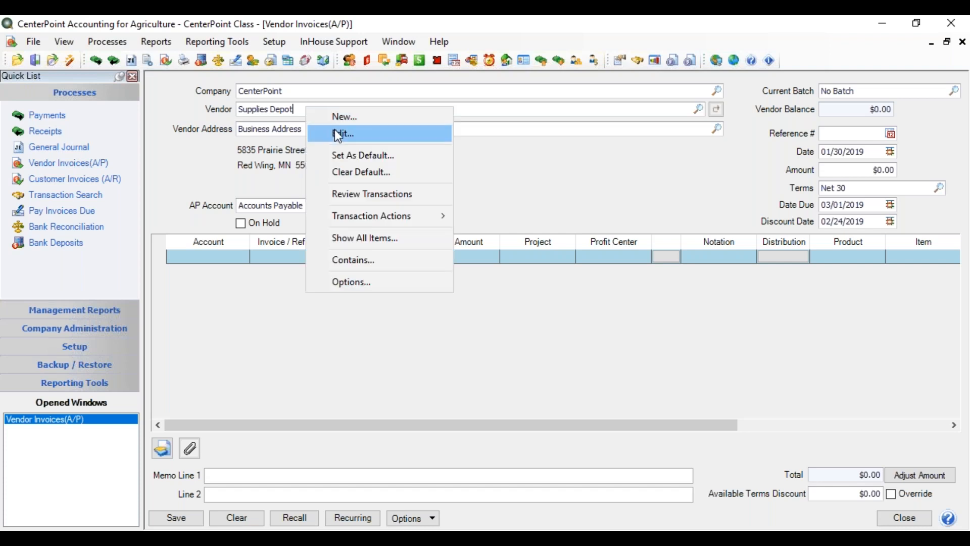
left_click(338, 135)
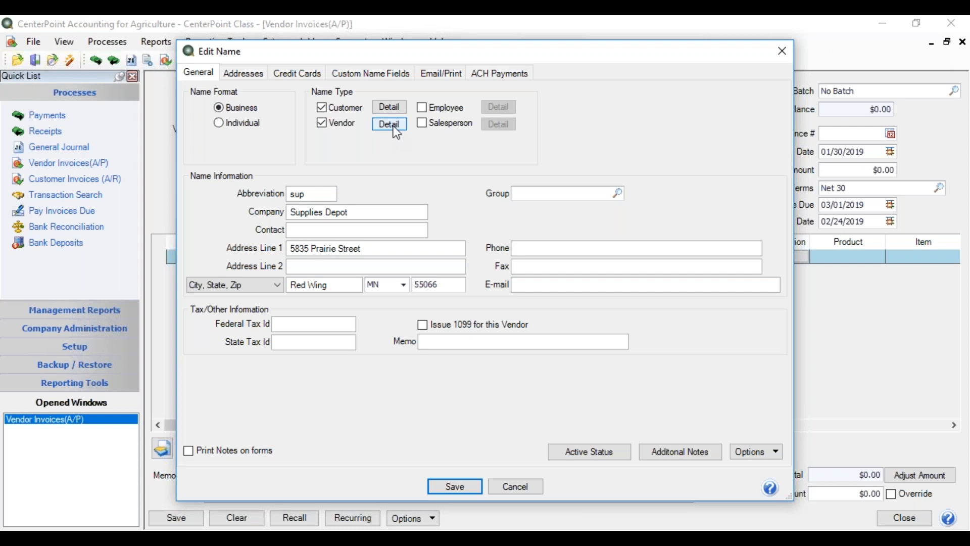
left_click(395, 130)
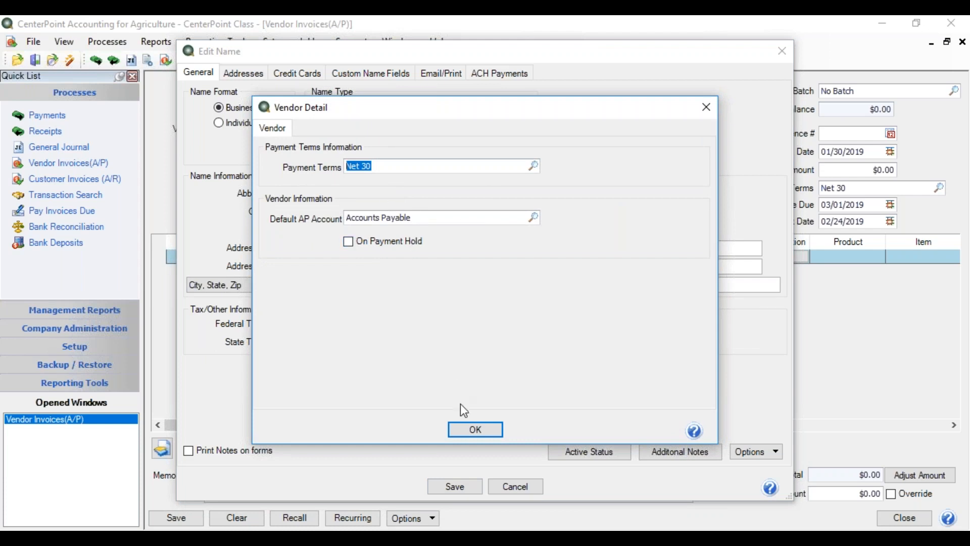
left_click(471, 433)
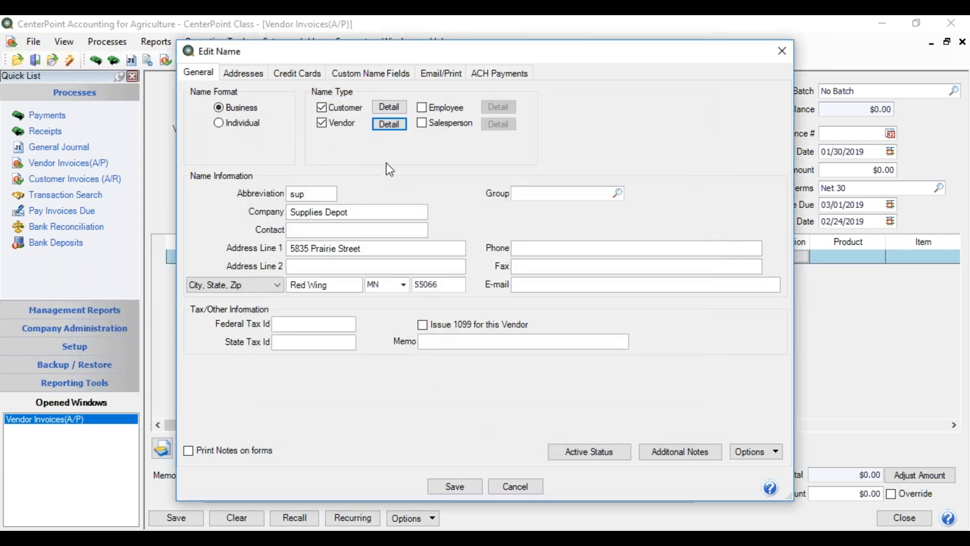
left_click(519, 485)
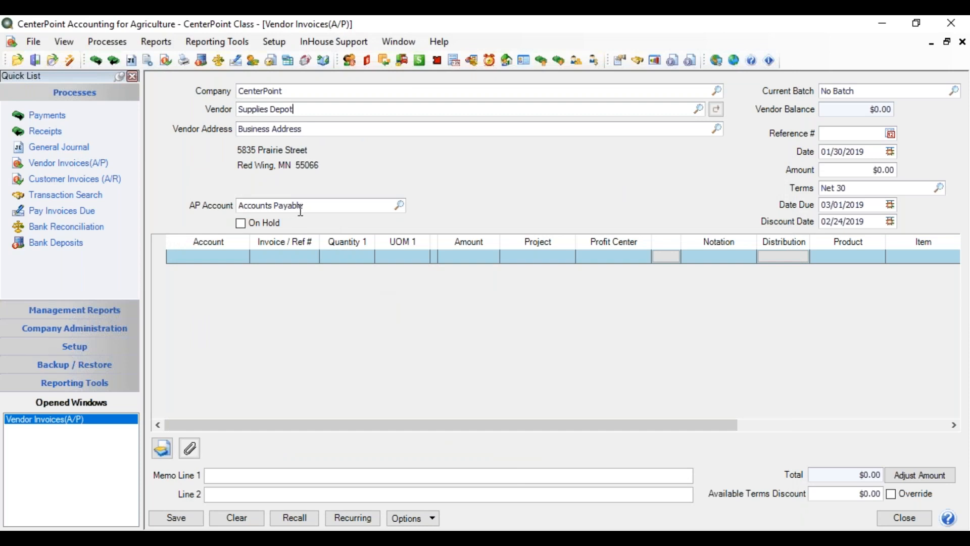
Try marking the invoice as on hold, locate the Place Invoices On Hold process, and clear the hold.
left_click(241, 224)
left_click(104, 42)
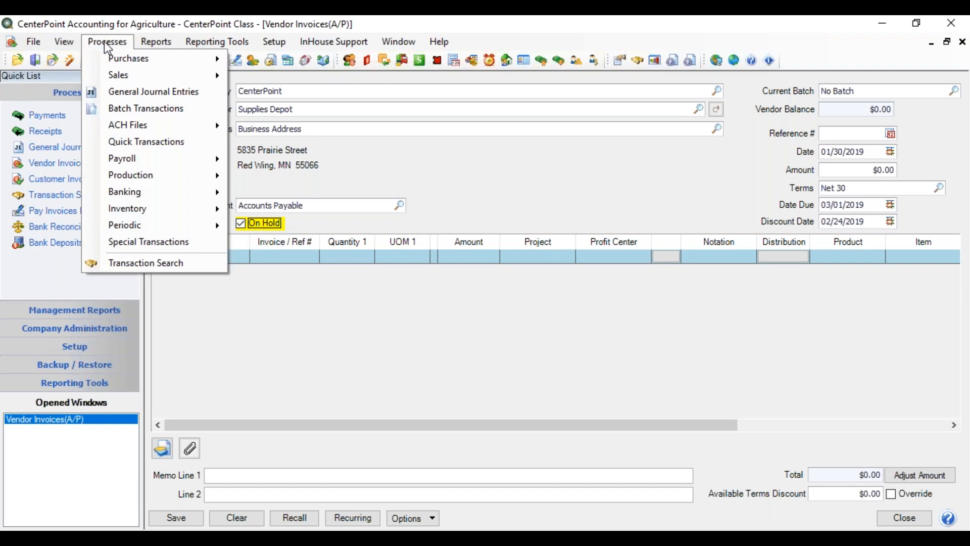
mouse_move(201, 76)
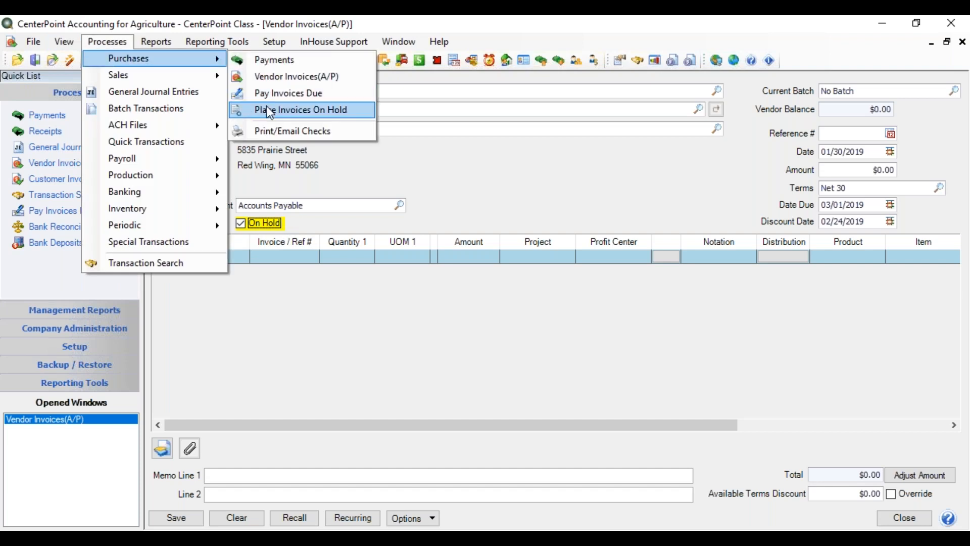
left_click(426, 149)
left_click(240, 223)
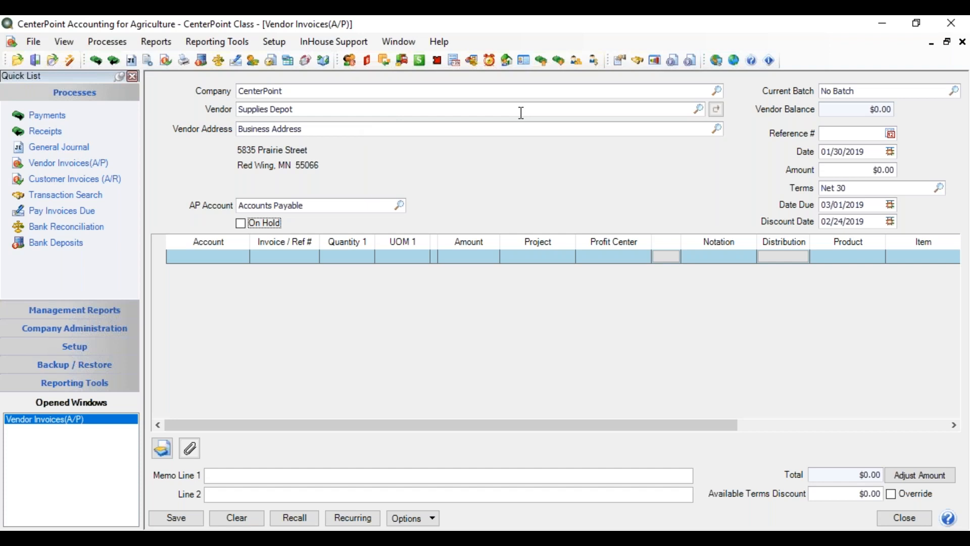
Enter reference number 1234 and an amount of $345.00 for the vendor invoice.
left_click(822, 133)
type("1234")
key("Tab")
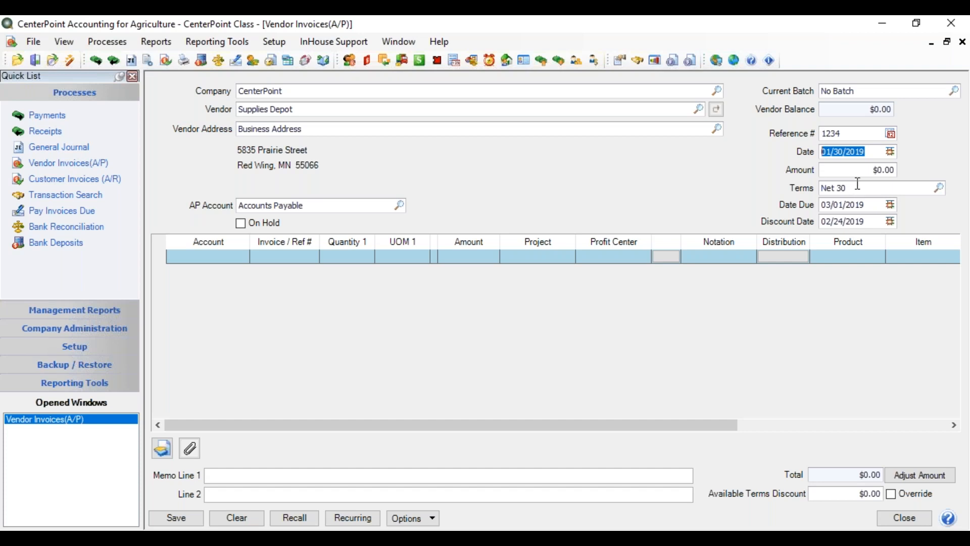
left_click(872, 170)
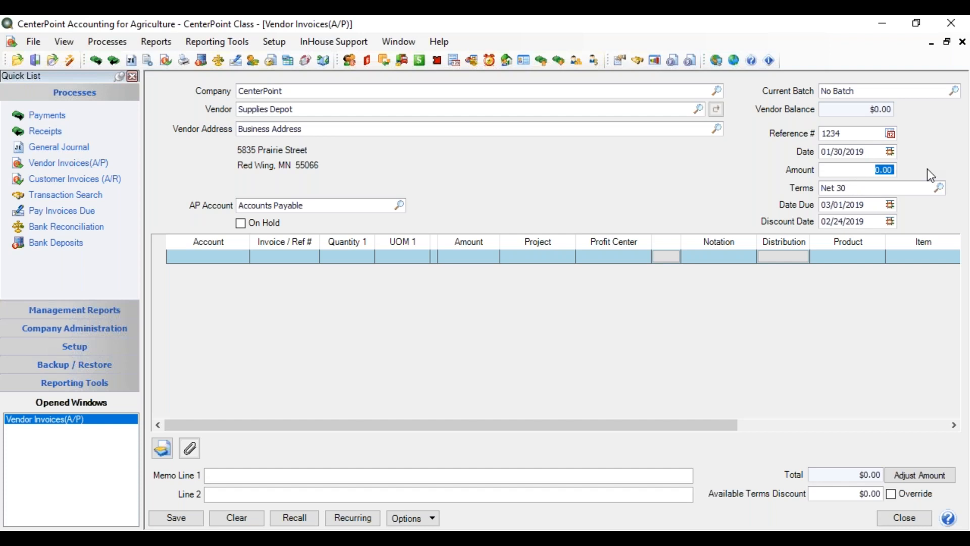
type("345.00")
key("Tab")
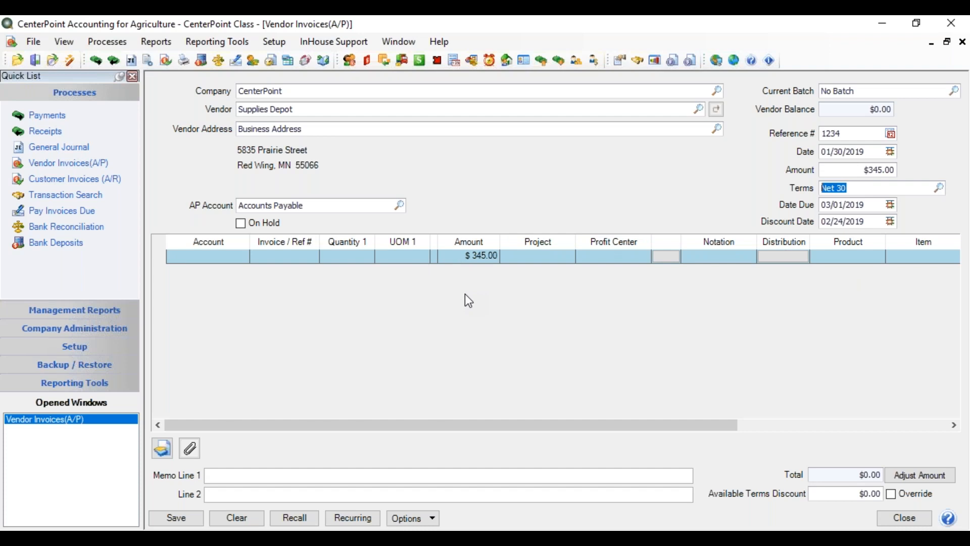
Assign the invoice's first detail line to the Office Supplies account.
left_click(218, 261)
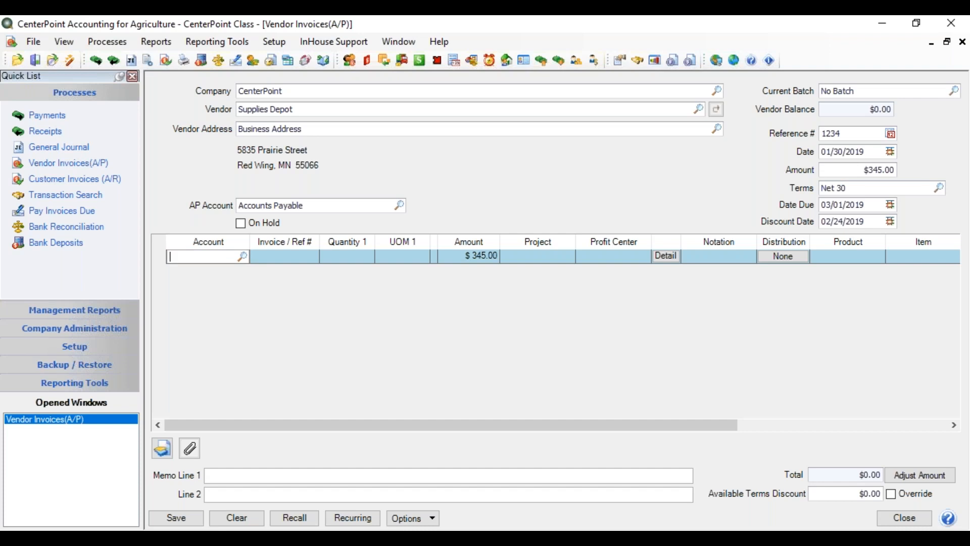
type("office")
key("Tab")
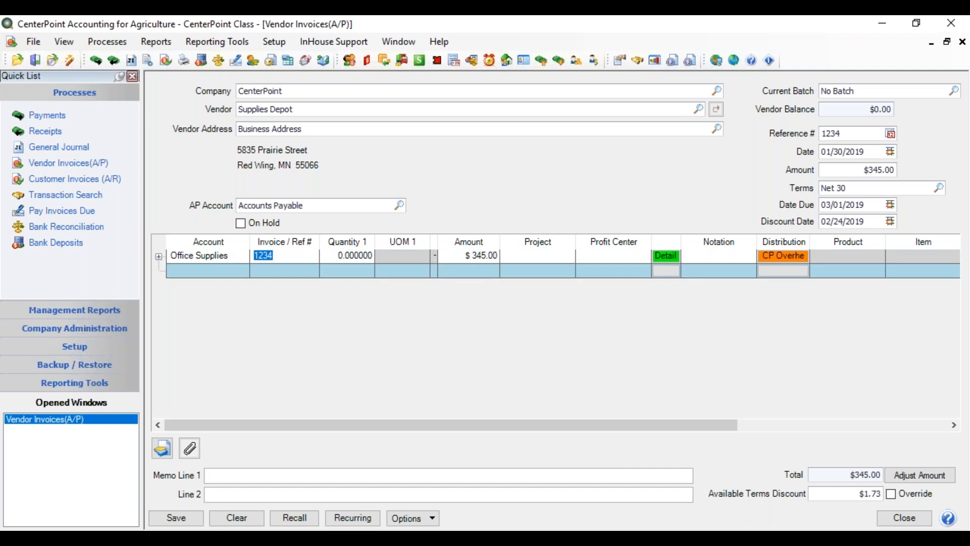
Add the Account Category column to the account lookup list and confirm Office Supplies as the line's account.
left_click(229, 256)
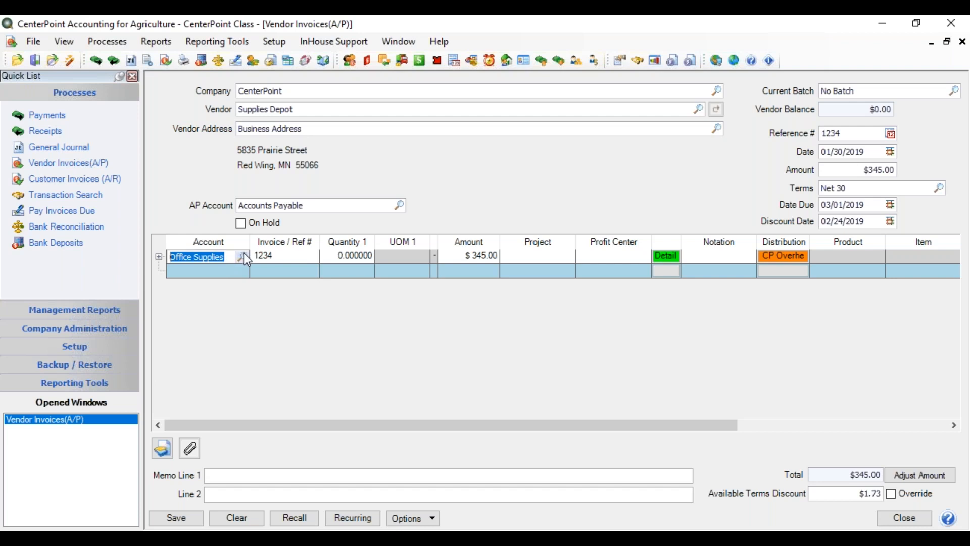
left_click(243, 256)
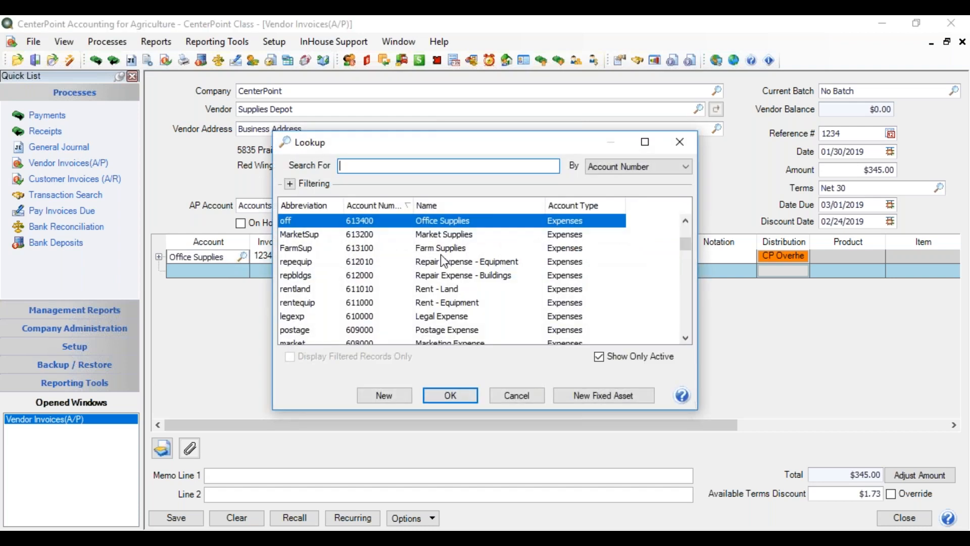
right_click(455, 220)
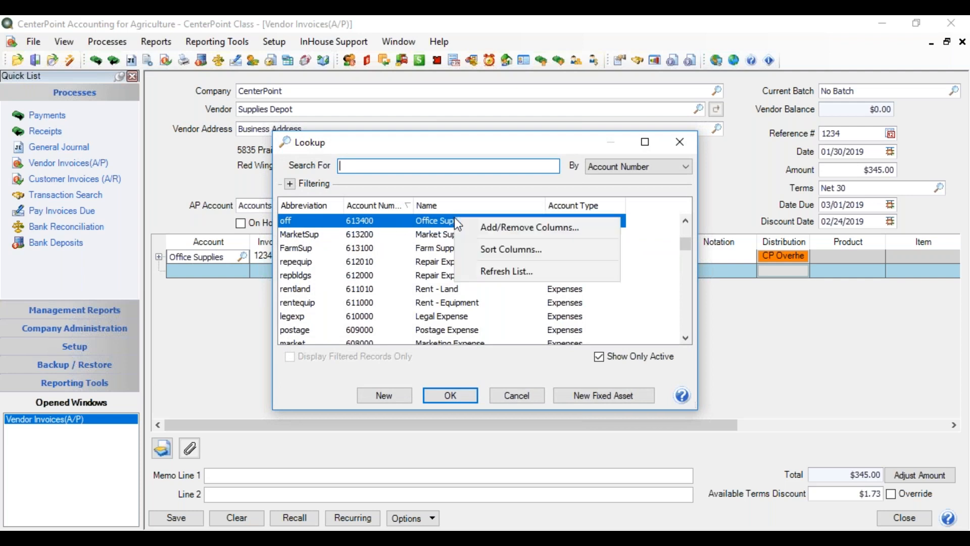
left_click(484, 228)
left_click(402, 252)
left_click(402, 252)
left_click(449, 377)
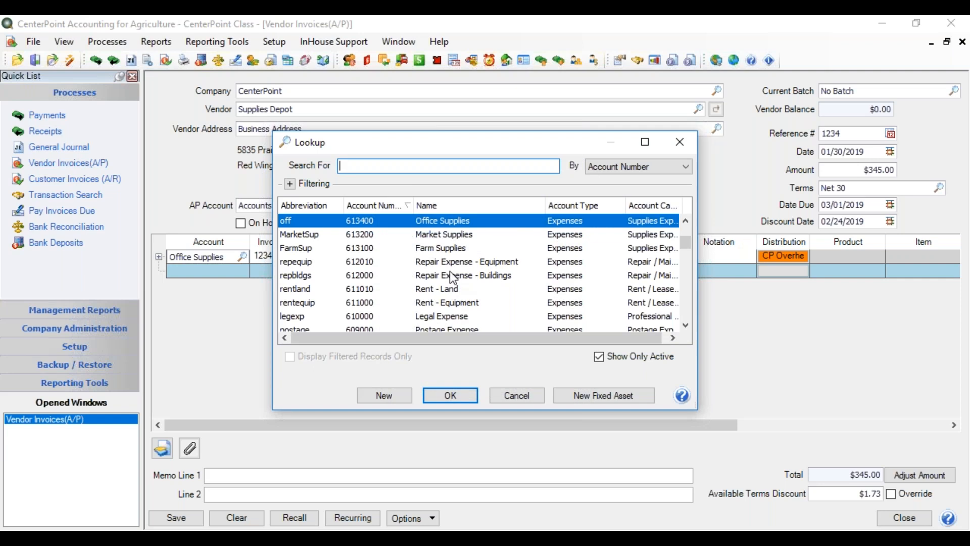
left_click(462, 396)
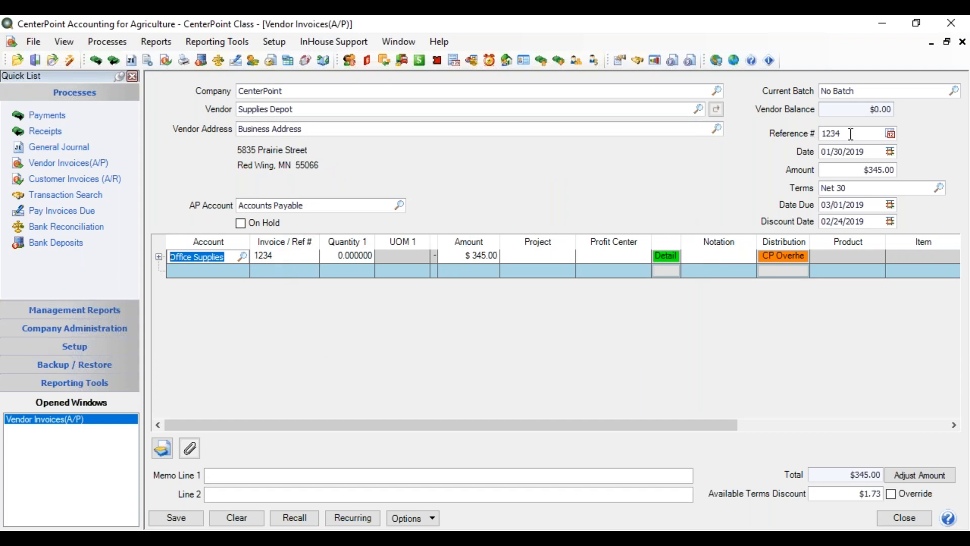
Toggle the option that copies the reference number to the detail line's Invoice / Ref #.
left_click(434, 519)
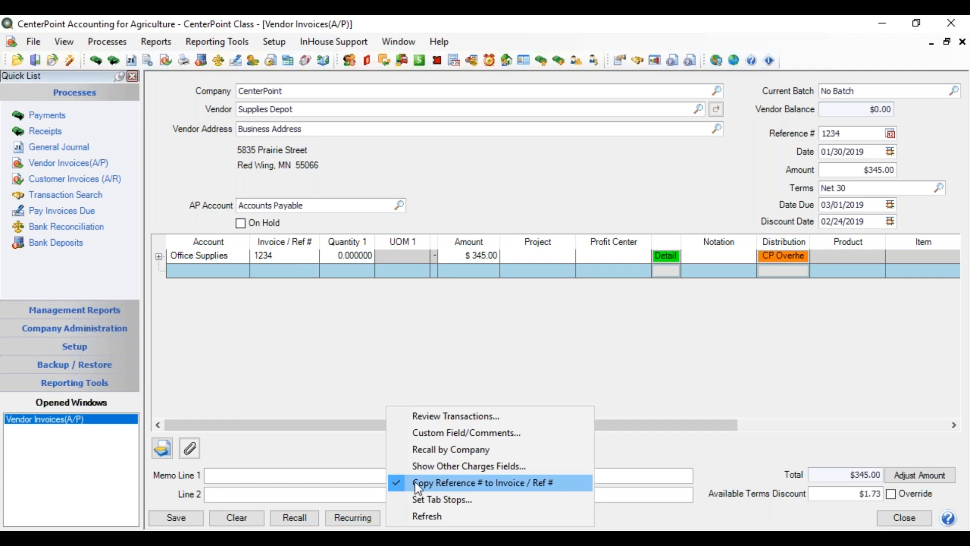
left_click(396, 483)
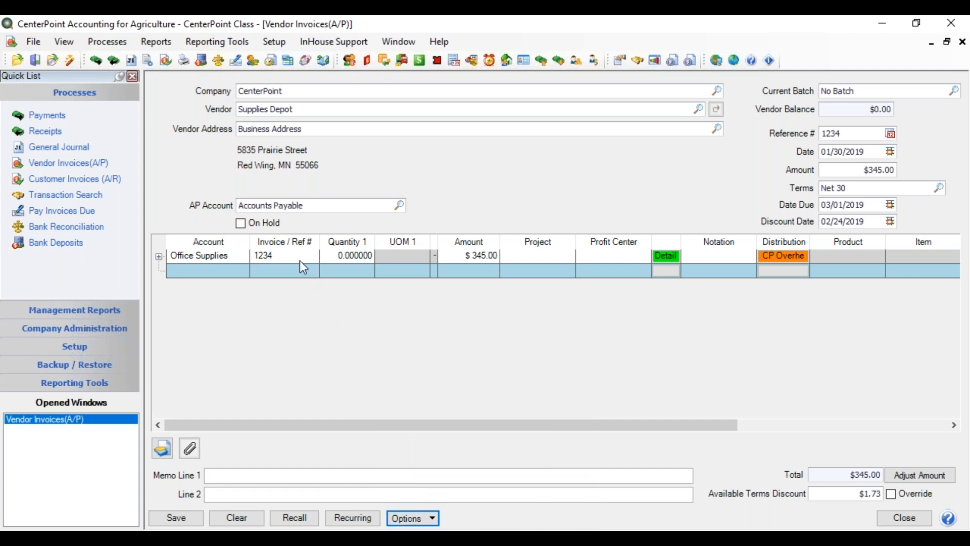
Add the Inventory Location column to the invoice detail grid and place it directly after the Distribution column.
left_click(347, 259)
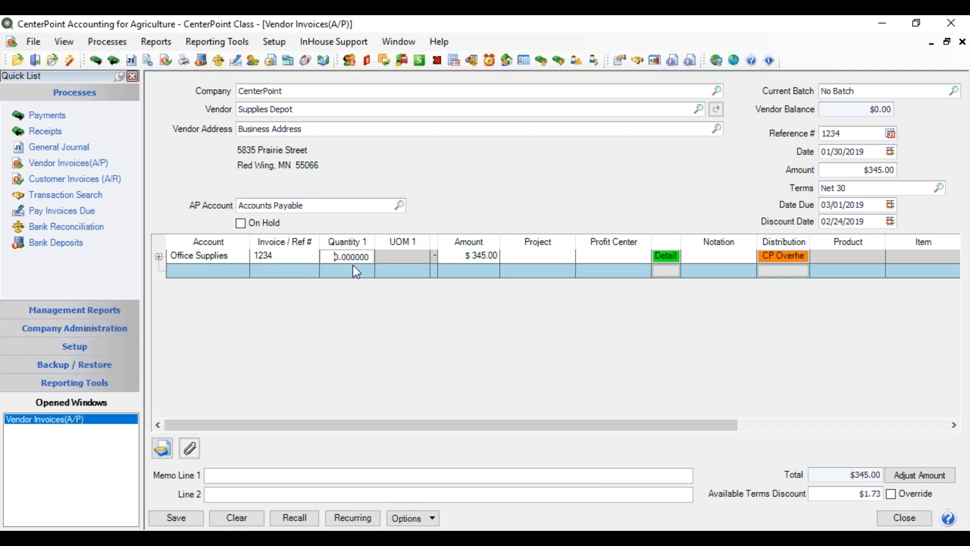
right_click(390, 269)
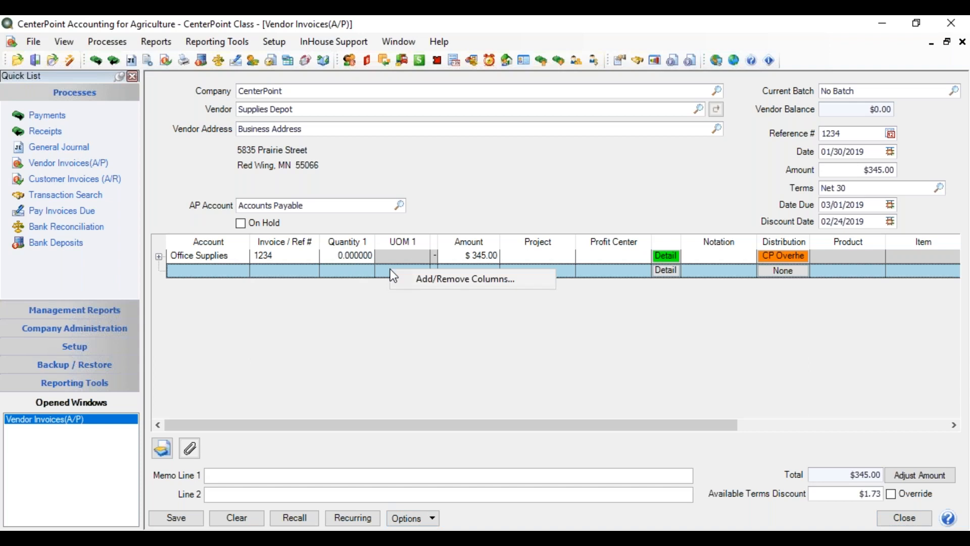
left_click(432, 279)
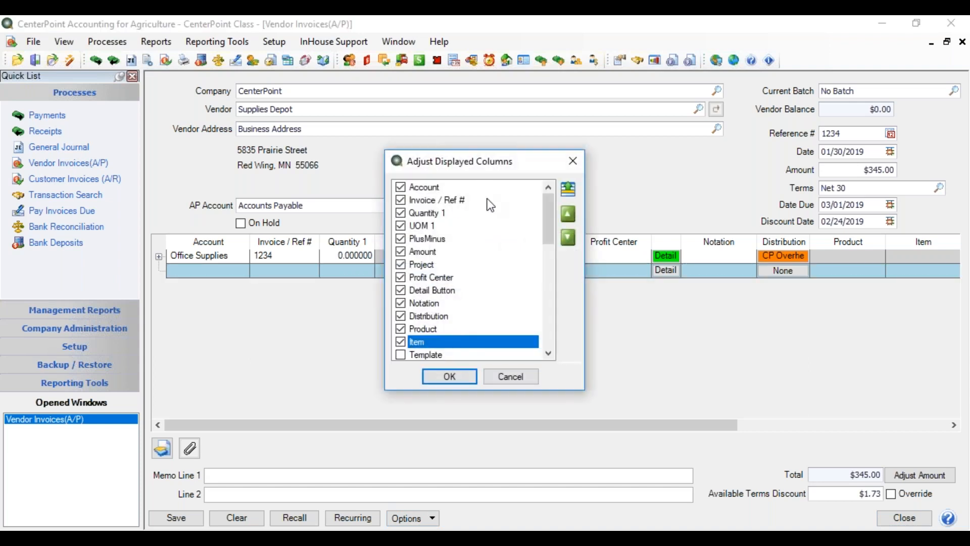
left_click_drag(551, 229, 541, 314)
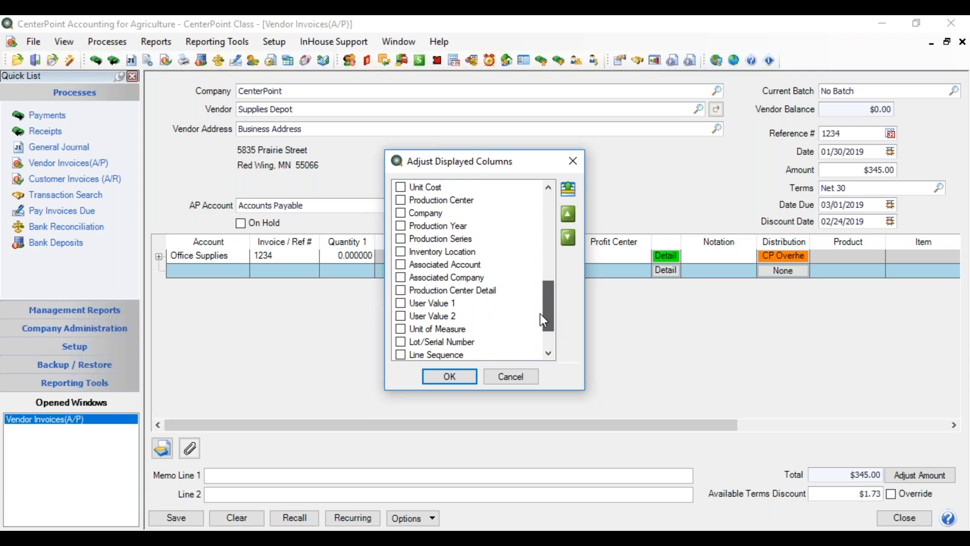
left_click(402, 253)
left_click(402, 252)
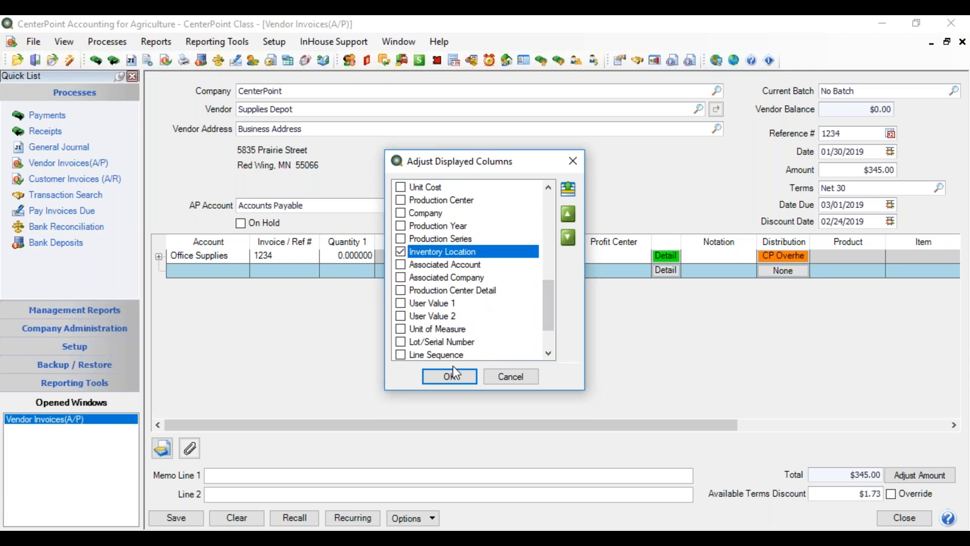
left_click(568, 189)
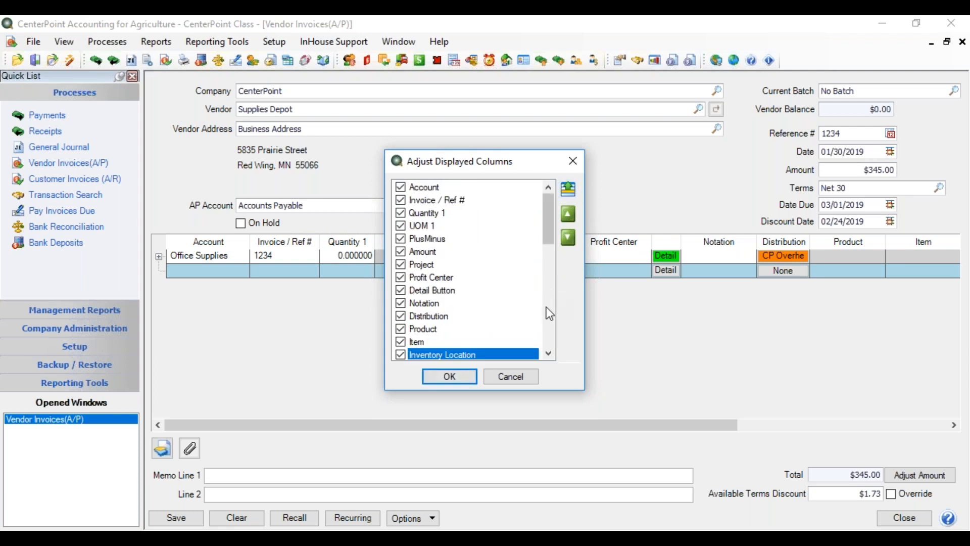
left_click(569, 215)
left_click(569, 215)
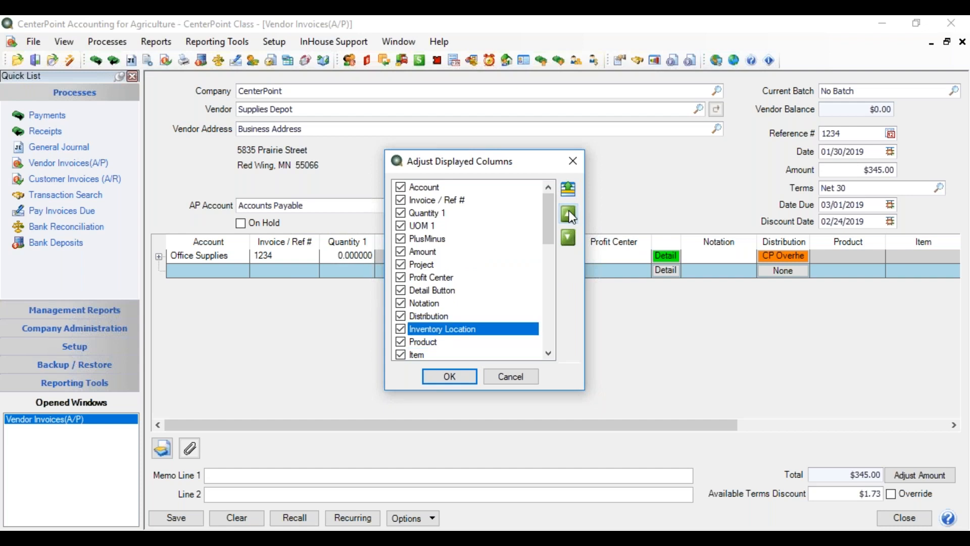
left_click(448, 377)
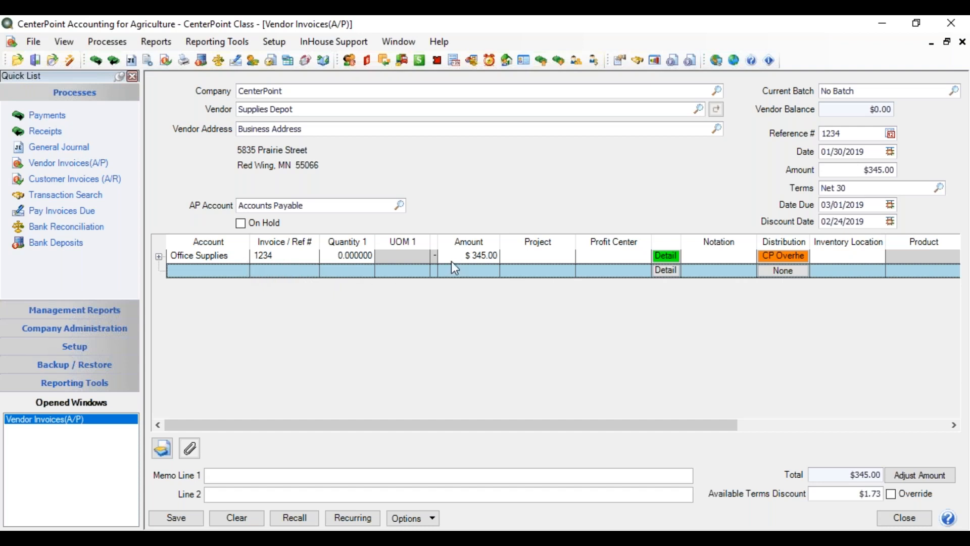
Set the amount of the Office Supplies detail line to $120.00.
left_click(354, 256)
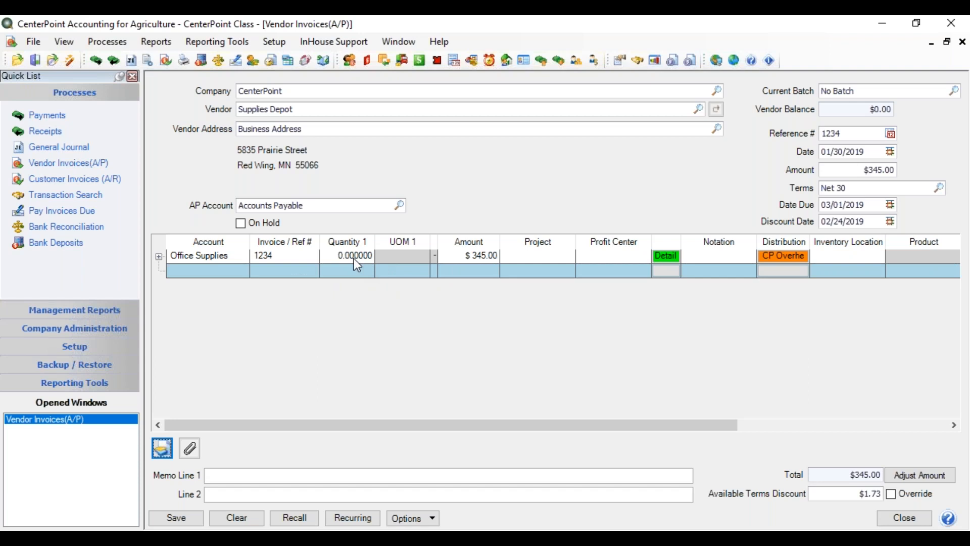
key("Tab")
key("Tab")
left_click(468, 259)
left_click_drag(468, 259, 516, 256)
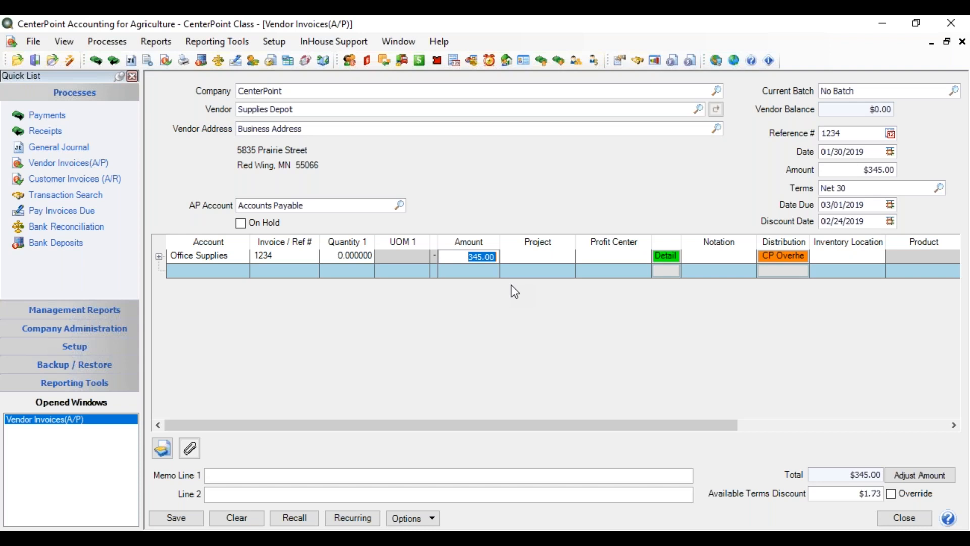
type("120.00")
key("Tab")
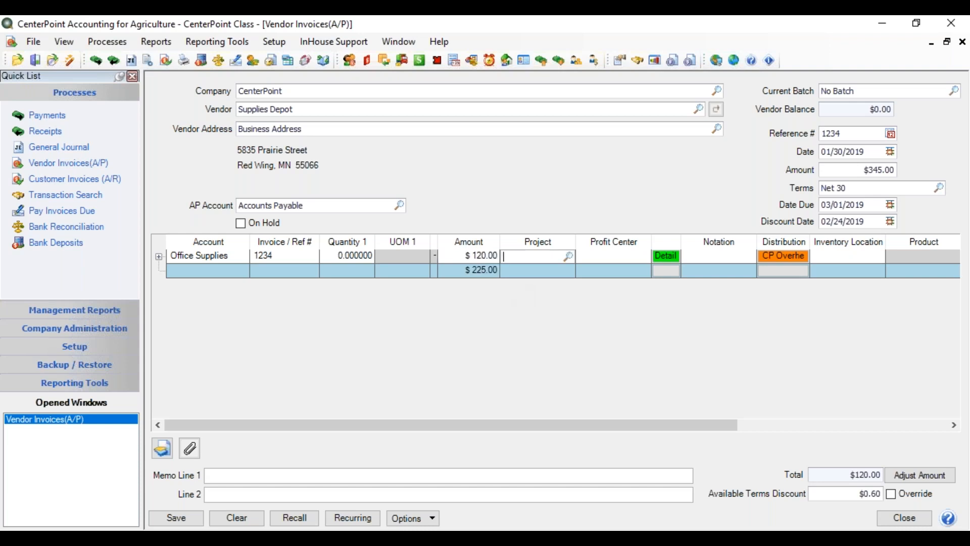
Enter the notation "paper" on the Office Supplies detail line.
key("Tab")
left_click(697, 256)
type("paper")
key("Tab")
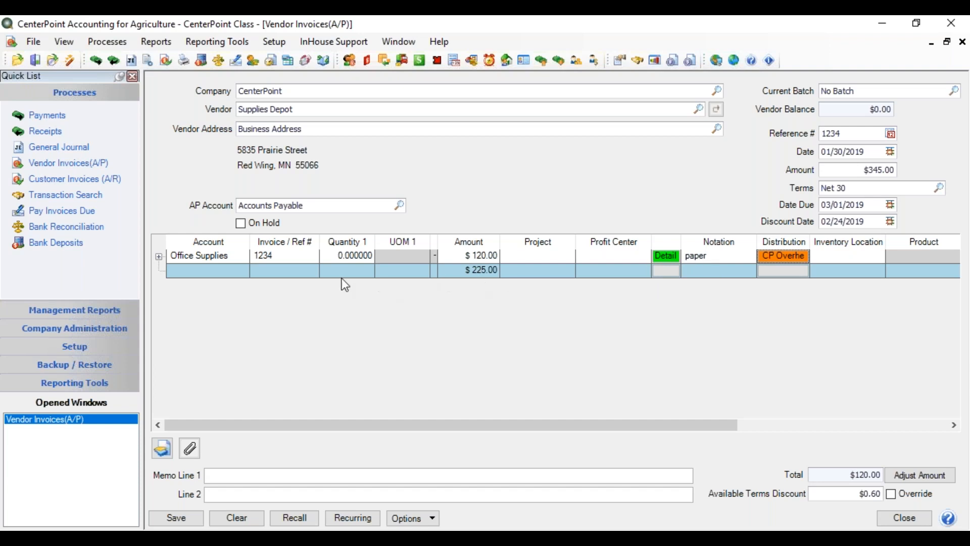
Add a second detail line, searching accounts for "repair" and choosing Repair Expense - Buildings.
left_click(185, 273)
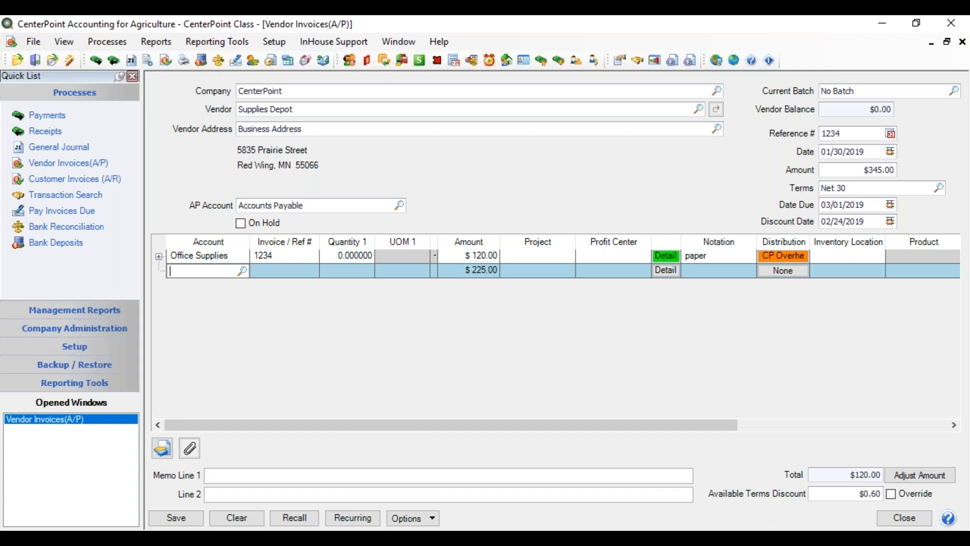
type("repair")
key("Tab")
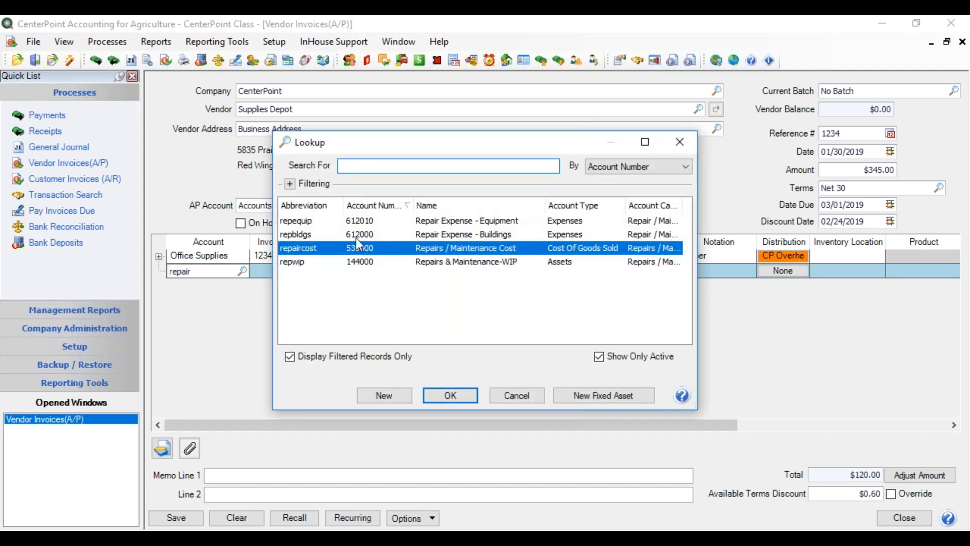
double_click(463, 232)
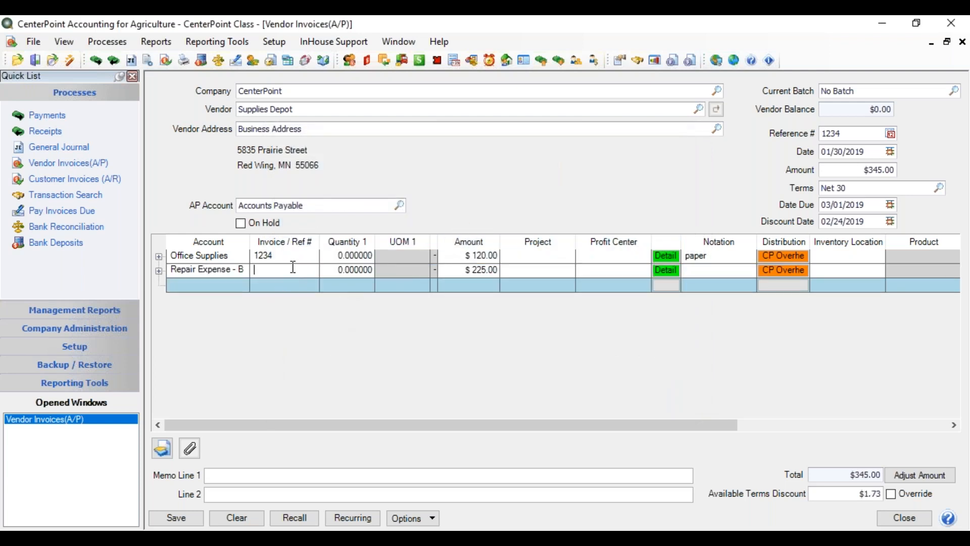
Enter 1234 as the Invoice / Ref # on the Repair Expense - Buildings line.
left_click(413, 518)
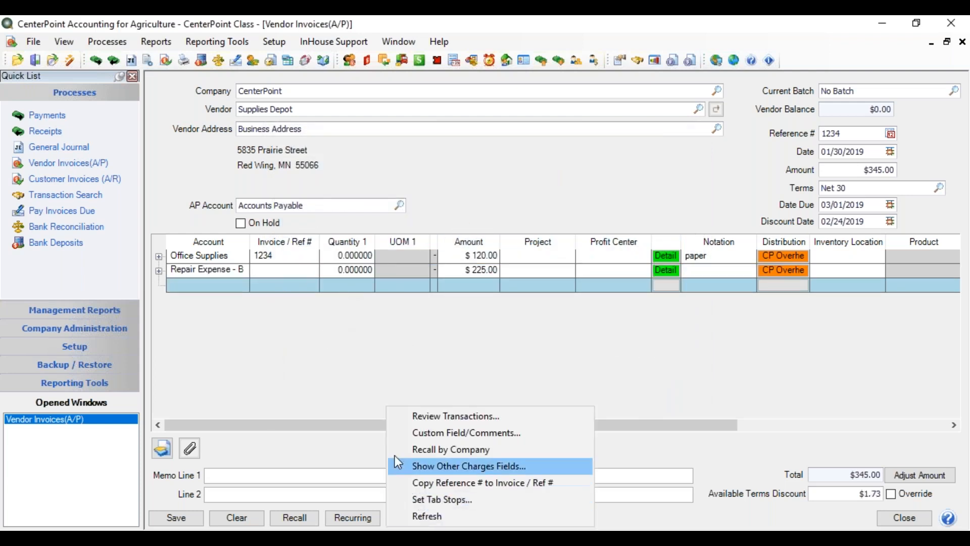
left_click(262, 275)
type("1233")
key("BackSpace")
type("4")
key("Tab")
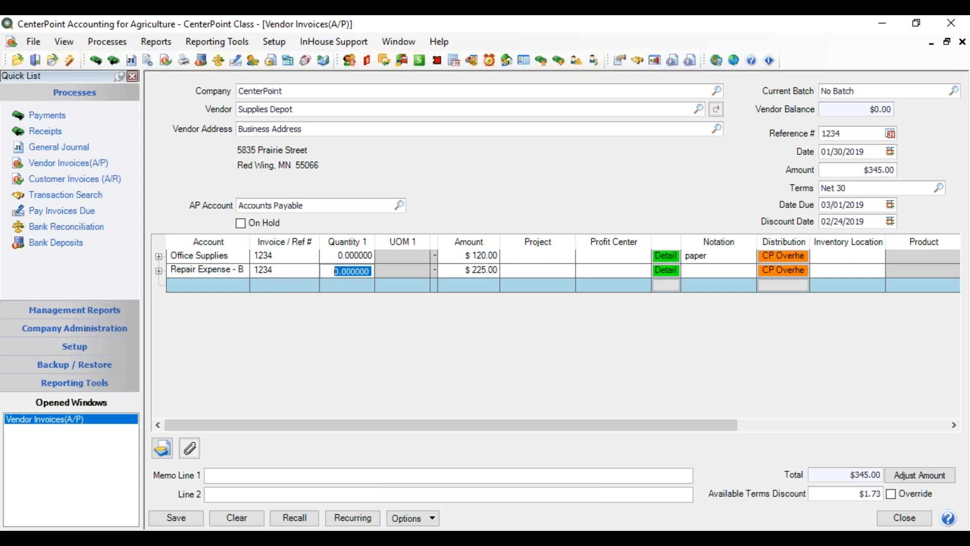
Review the additional detail fields of the Repair Expense - Buildings line, keeping its amount.
key("Tab")
key("Tab")
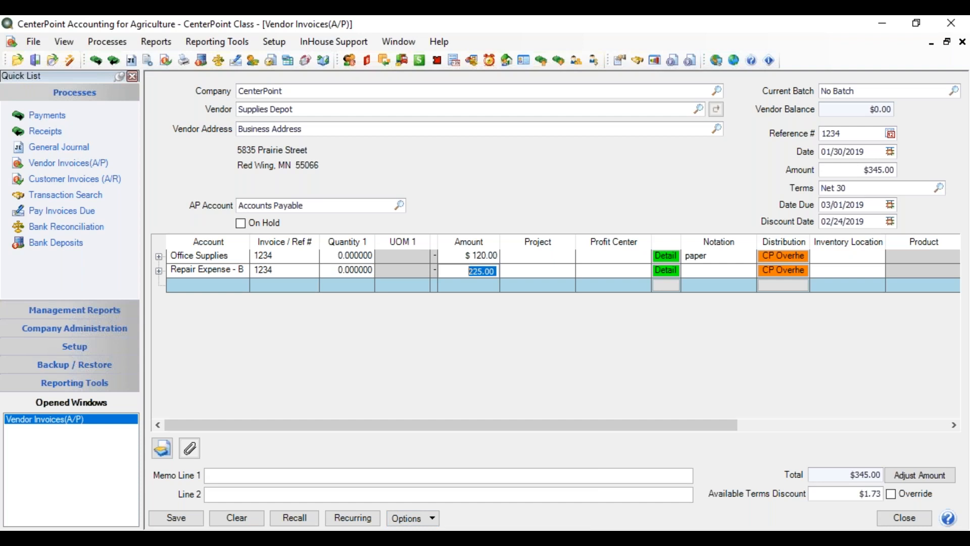
key("Tab")
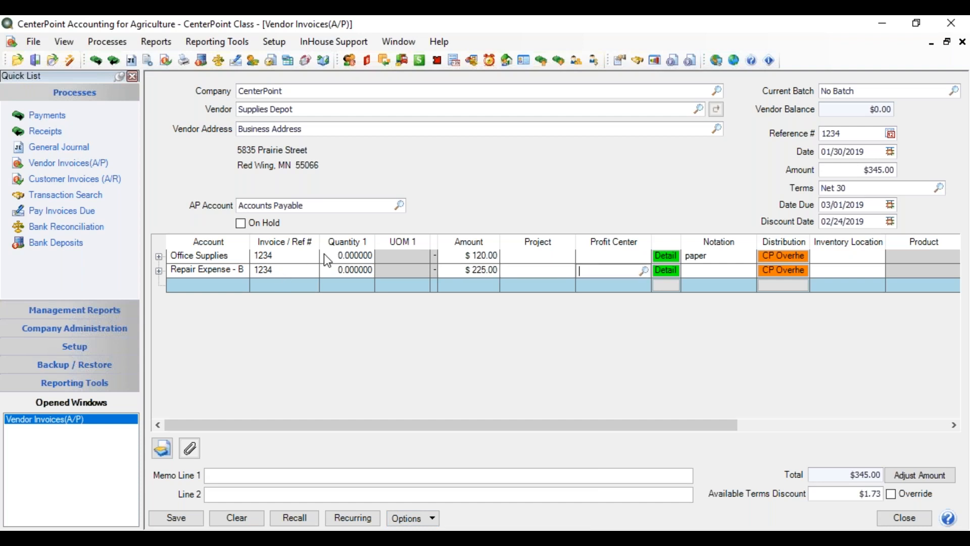
left_click(662, 272)
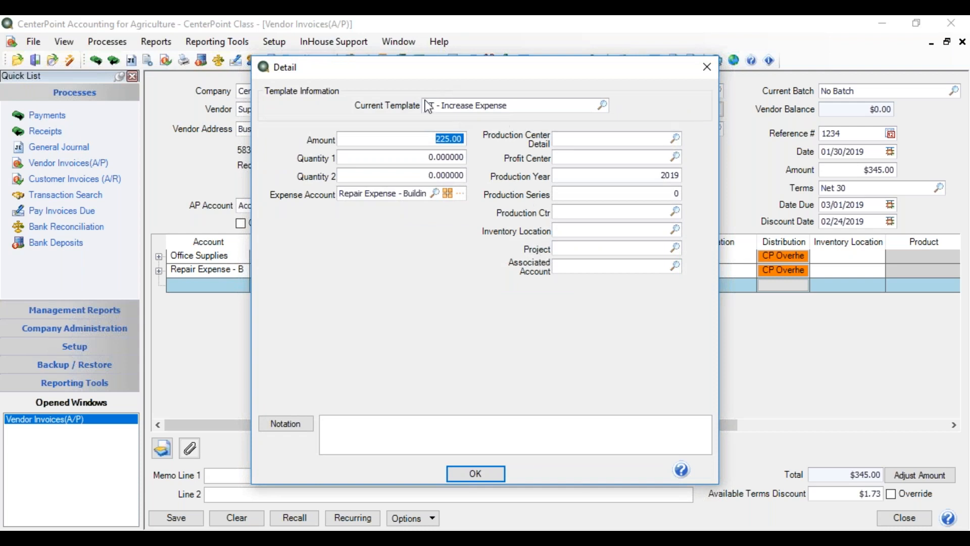
left_click(492, 472)
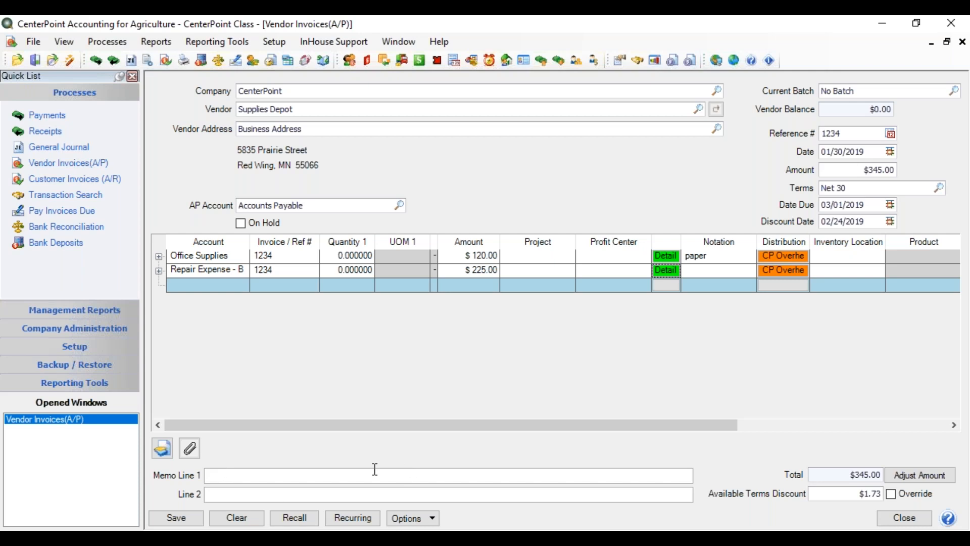
Show the other charges fields on the invoice and enter a freight charge of $10.00.
left_click(433, 520)
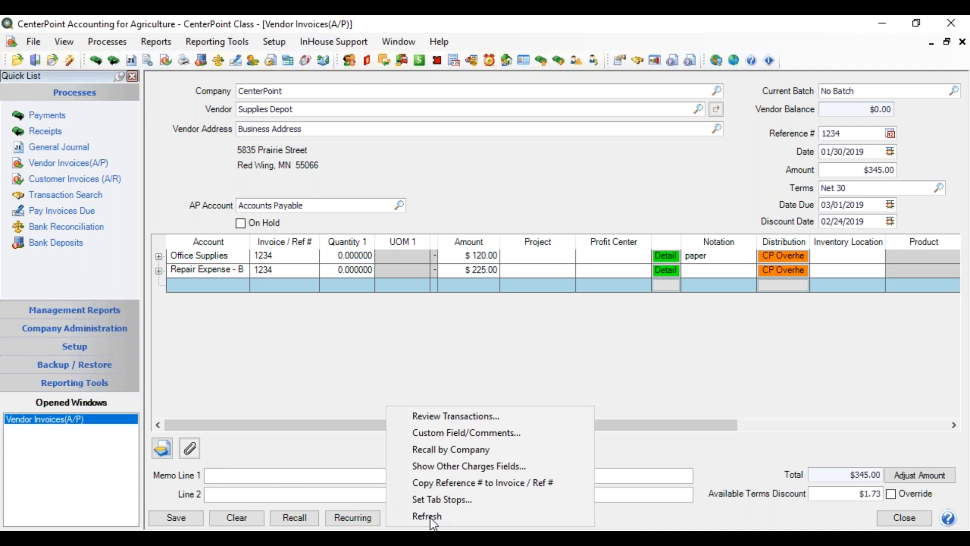
left_click(450, 468)
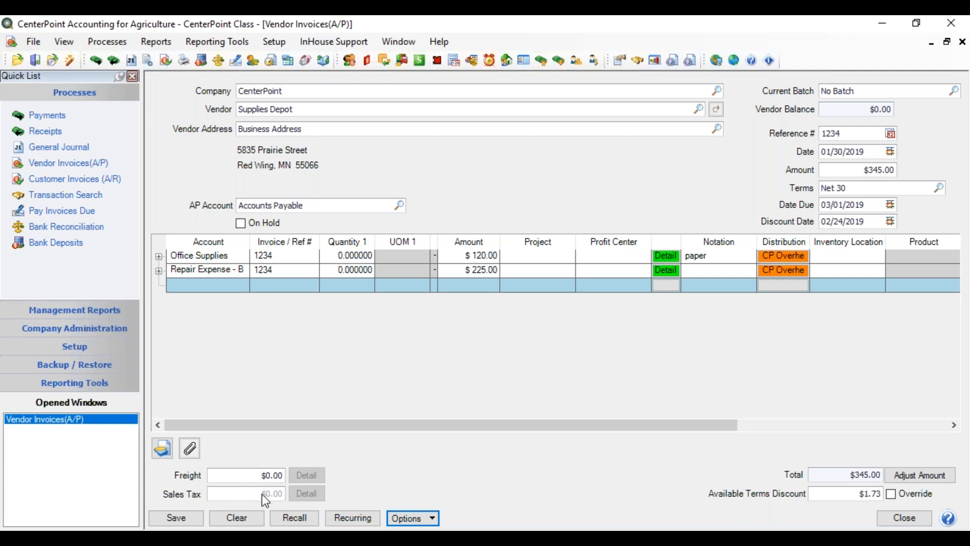
left_click_drag(258, 478, 292, 475)
key("Tab")
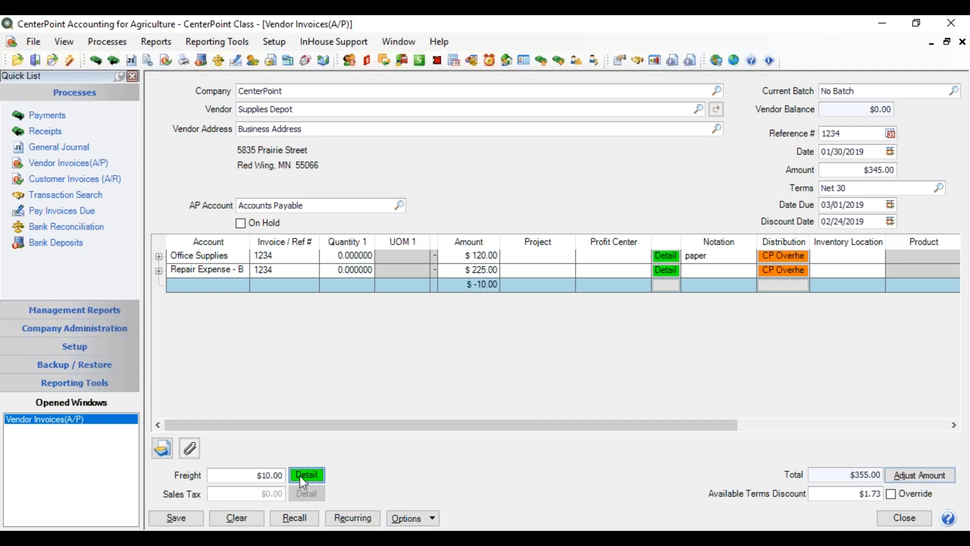
Review the freight charge's detail fields and adjust the invoice amount to match the total.
left_click(303, 476)
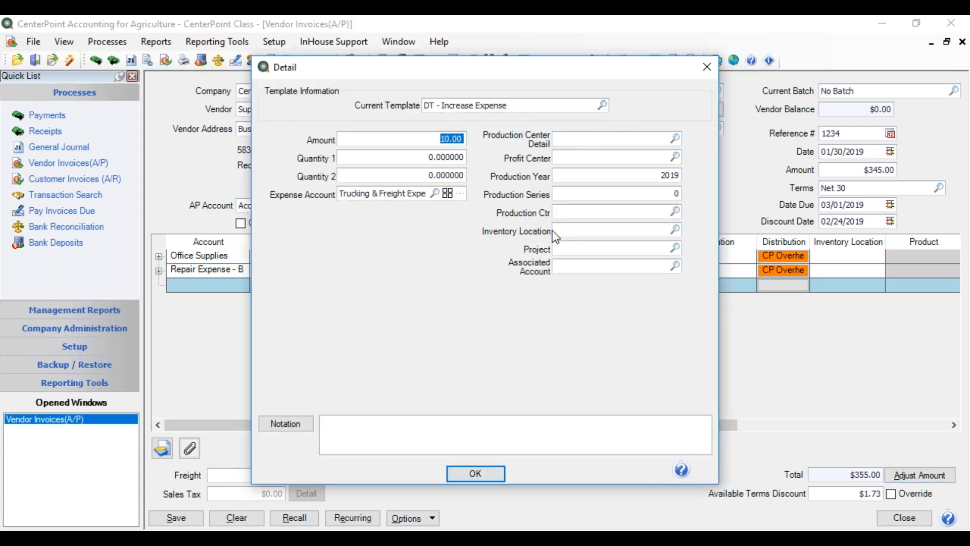
left_click(483, 473)
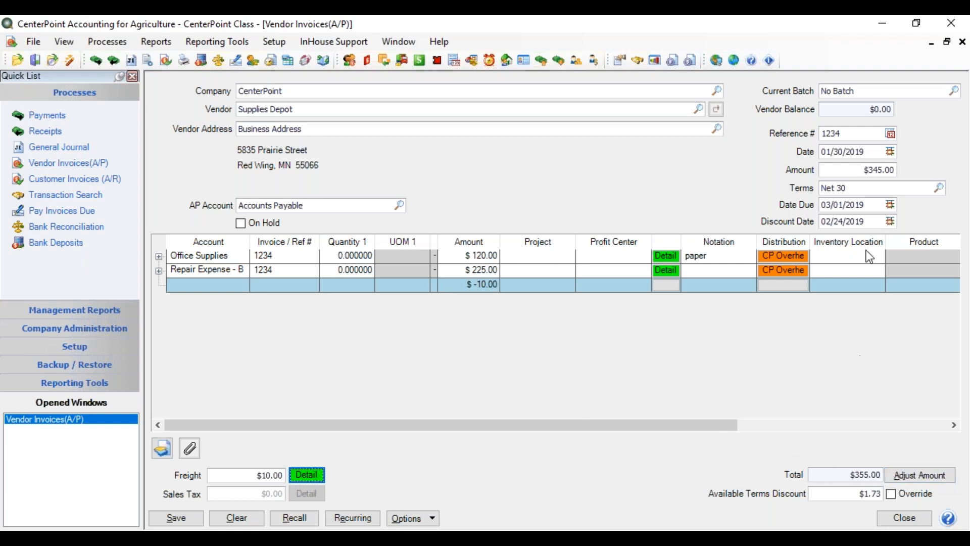
left_click(934, 476)
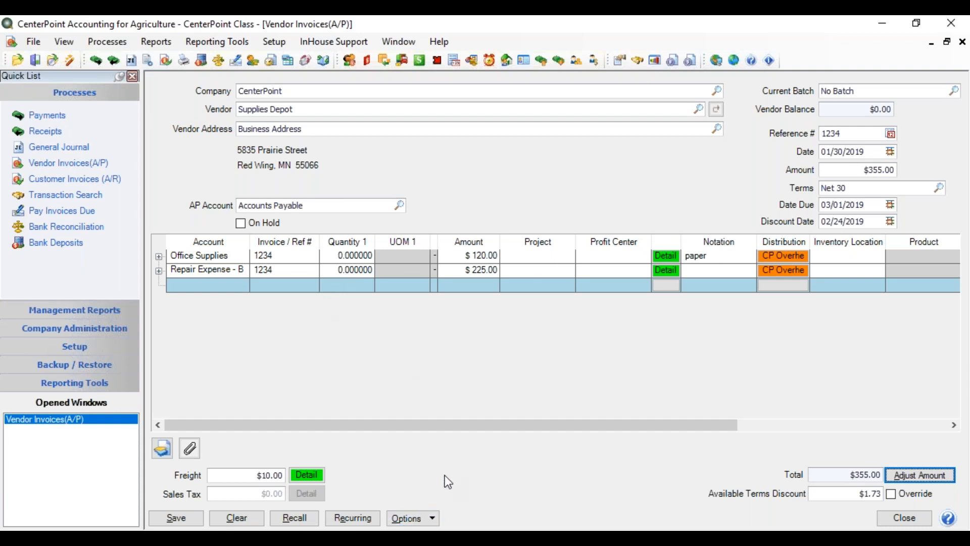
Toggle the Recall by Company option and save the Supplies Depot invoice.
left_click(432, 520)
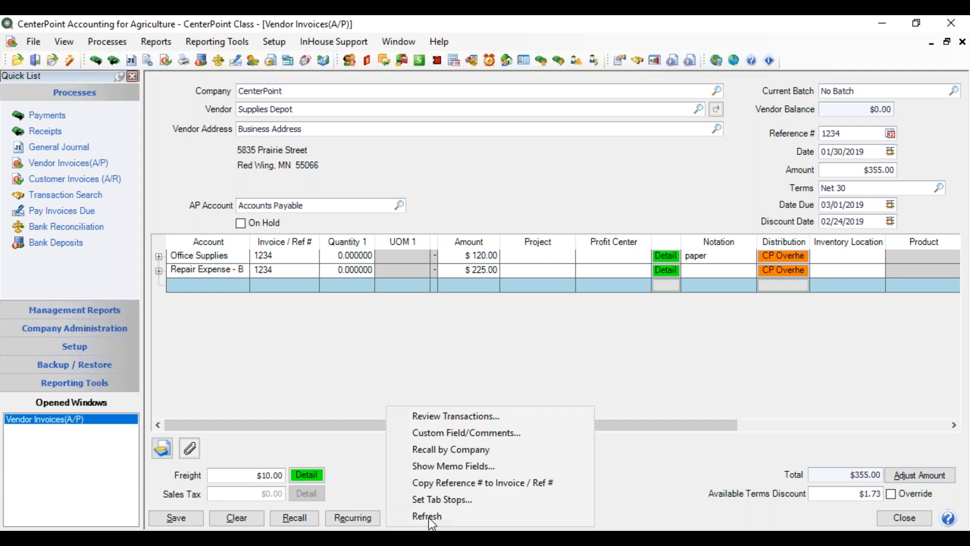
left_click(452, 451)
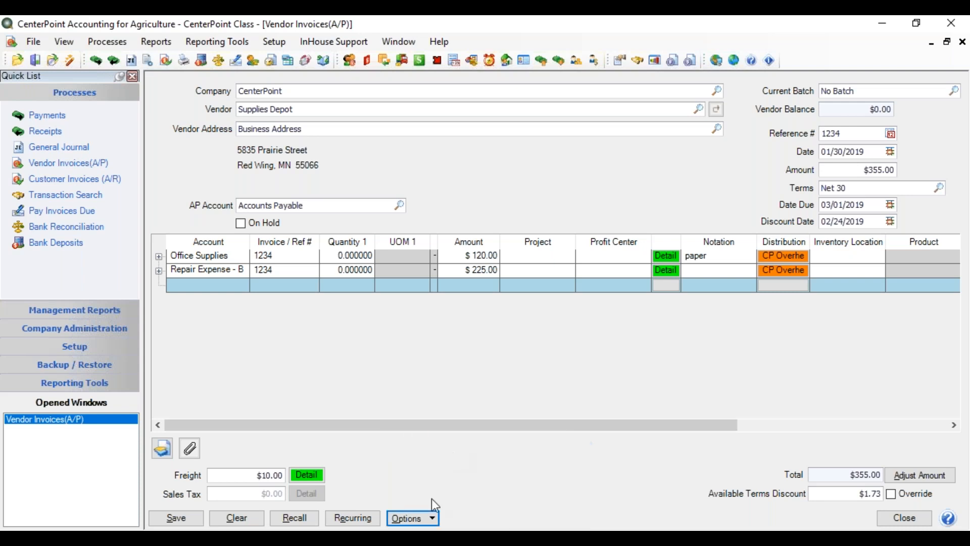
left_click(425, 519)
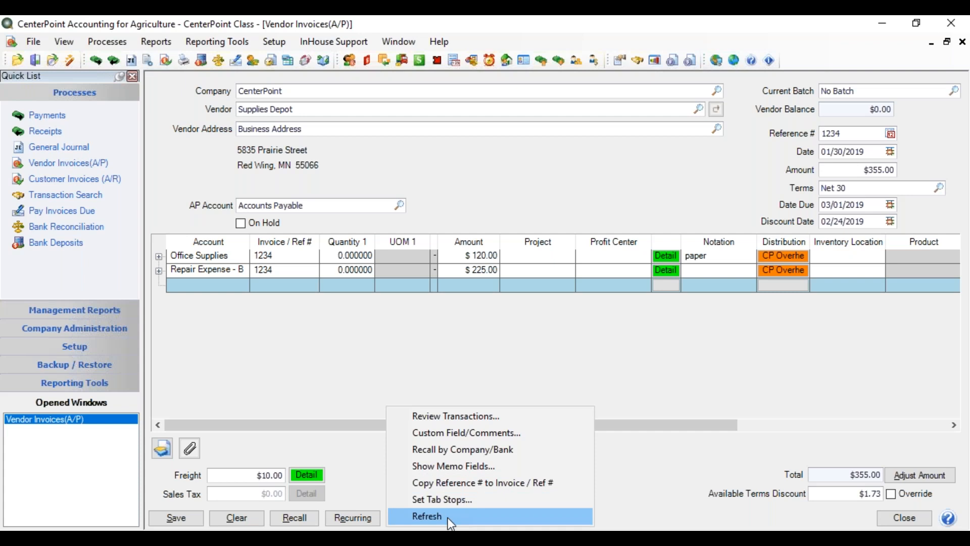
left_click(661, 482)
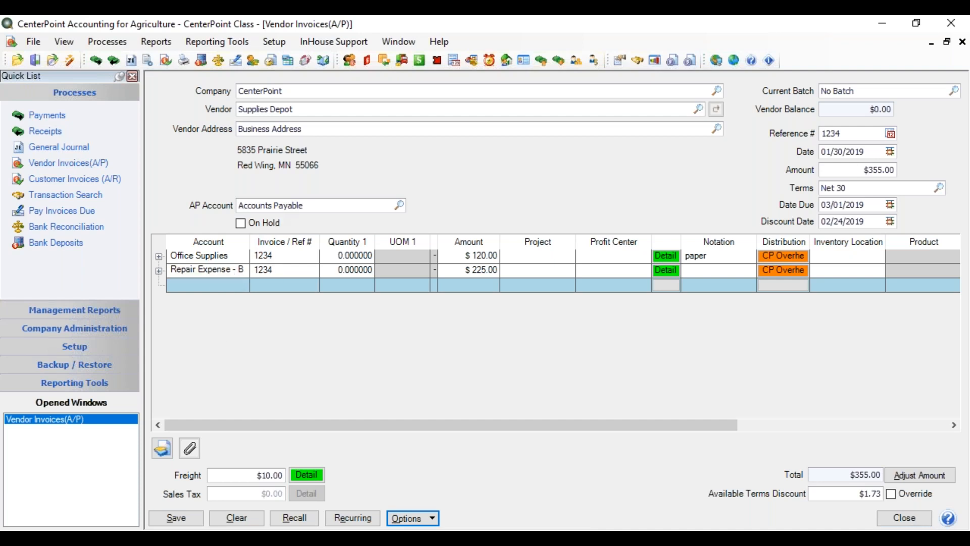
left_click(199, 520)
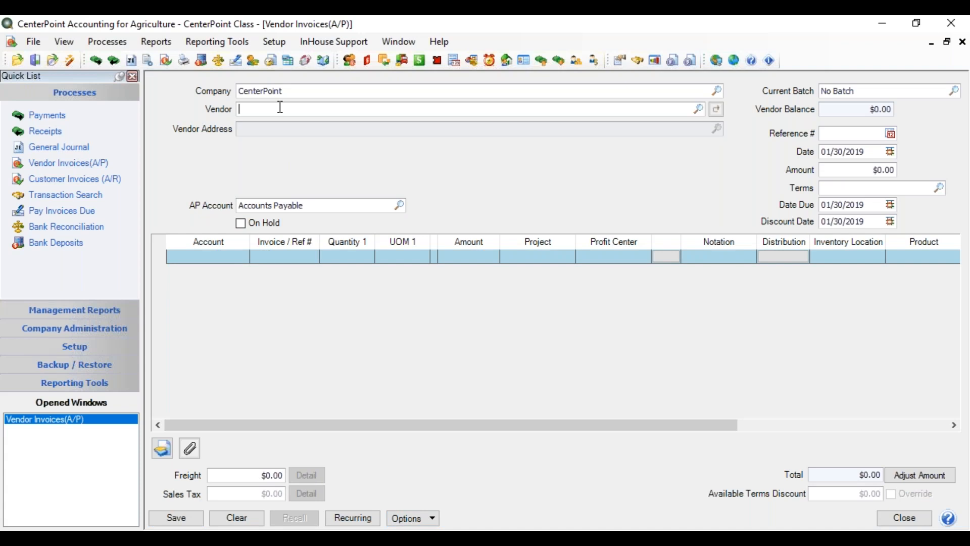
Select Gas Station as the vendor of the new invoice and choose MasterCard as its AP account.
type("gas")
key("Tab")
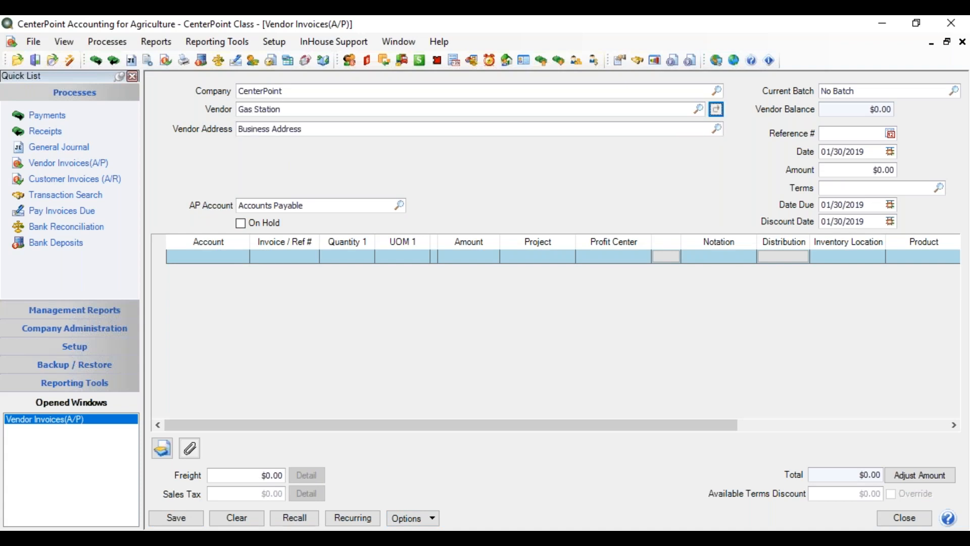
left_click(399, 204)
double_click(417, 225)
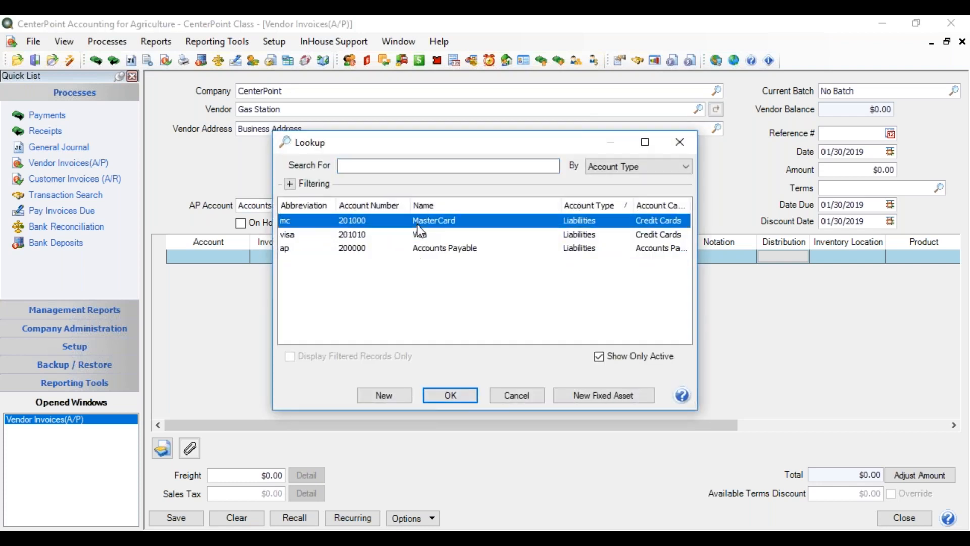